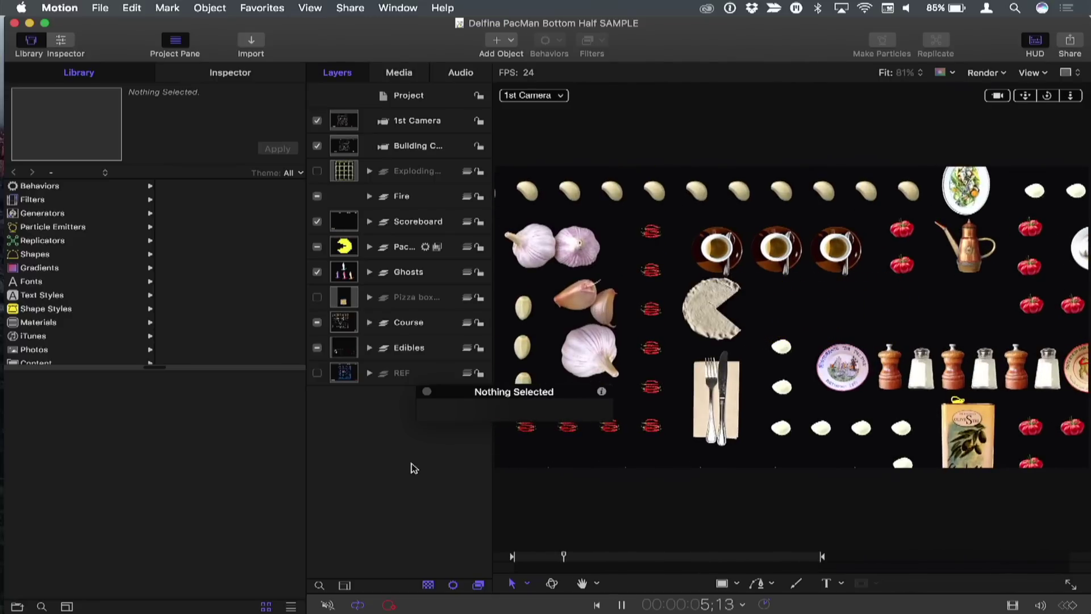
- Stop playback and look through the layers inside the Course group, collapsing the group again when done
key("space")
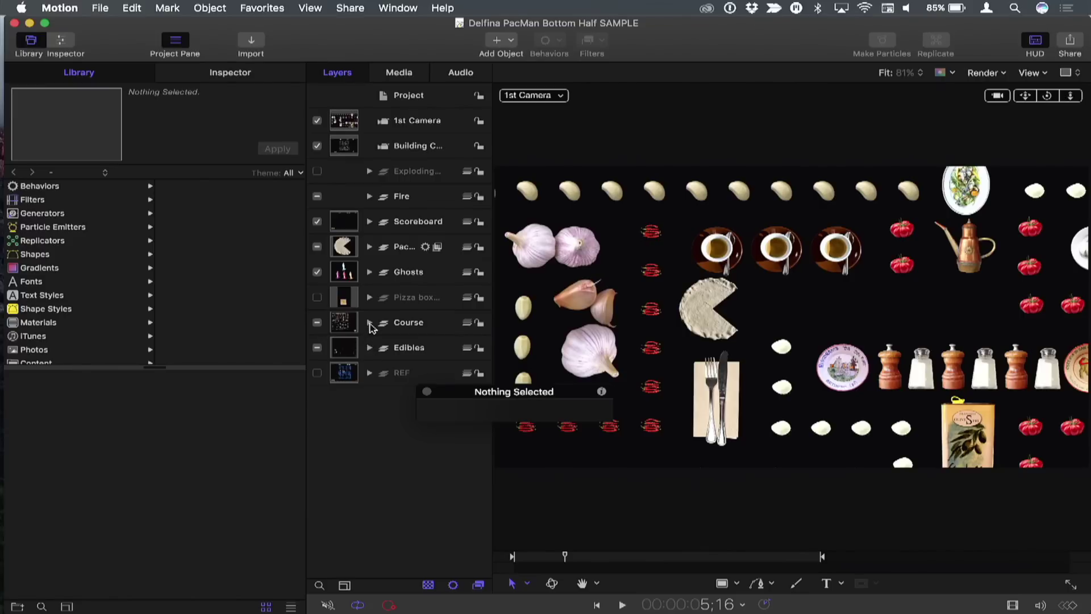
left_click(370, 323)
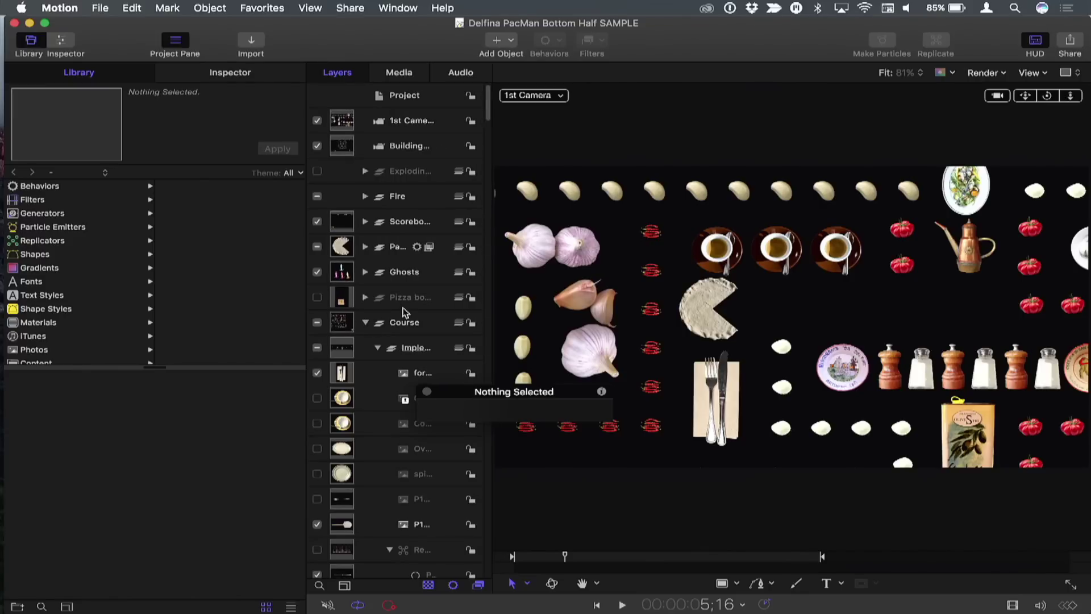
scroll(405, 312, "down", 10)
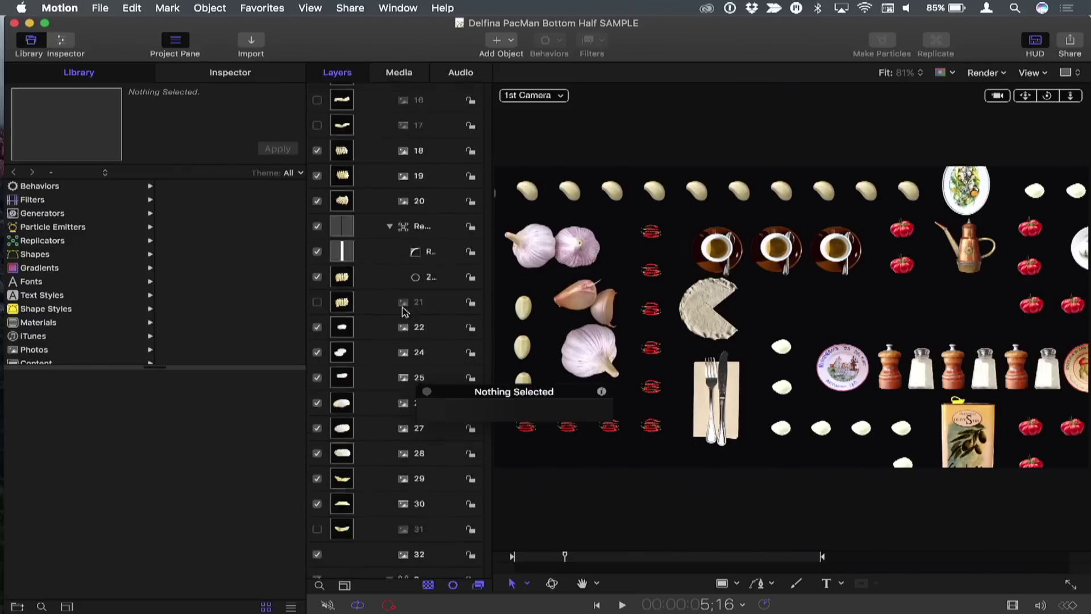
scroll(404, 311, "down", 5)
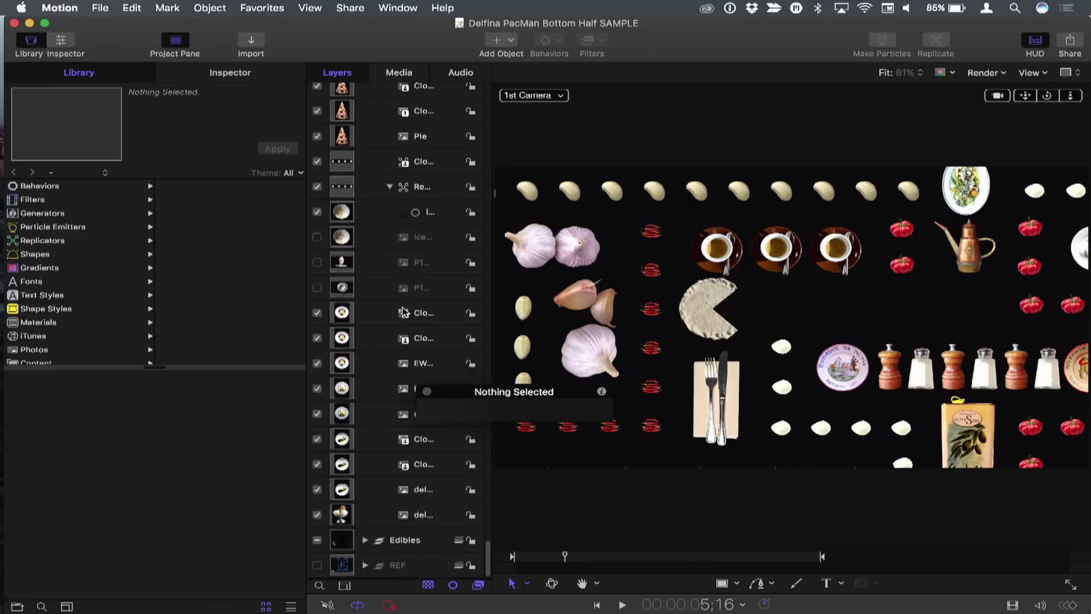
scroll(404, 311, "up", 10)
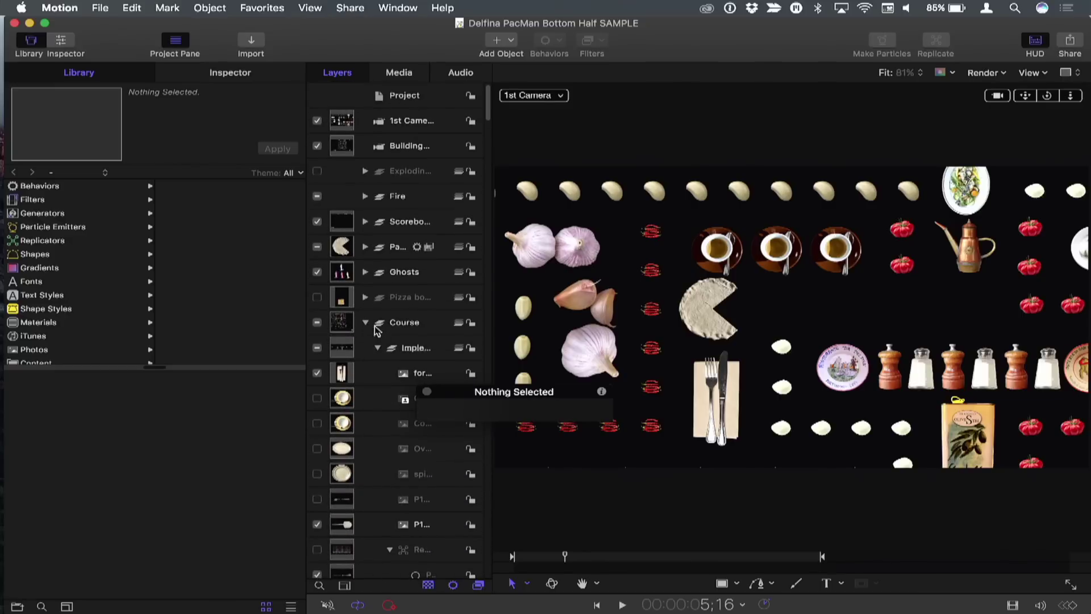
left_click(365, 323)
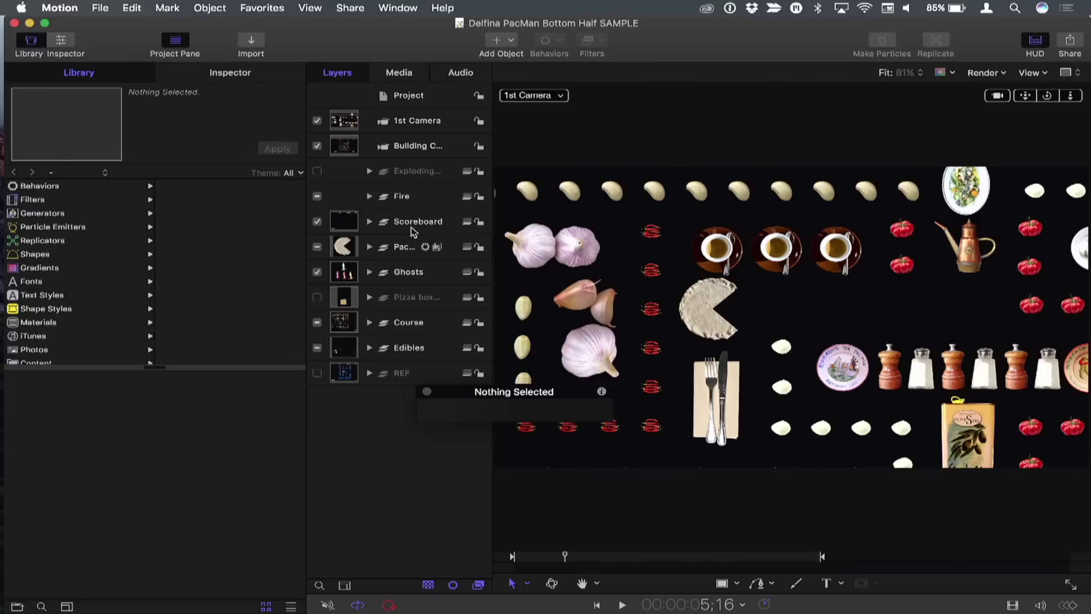
- Select 1st Camera, show its keyframes in the timeline, and scrub through its move to about 17 seconds 24 frames
left_click(412, 126)
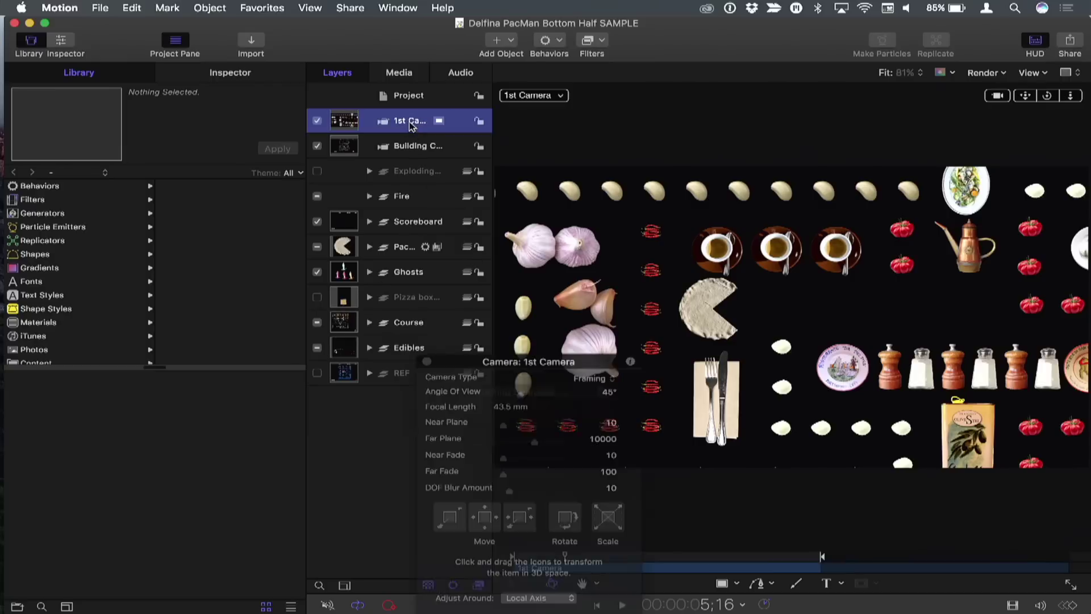
key("super+7")
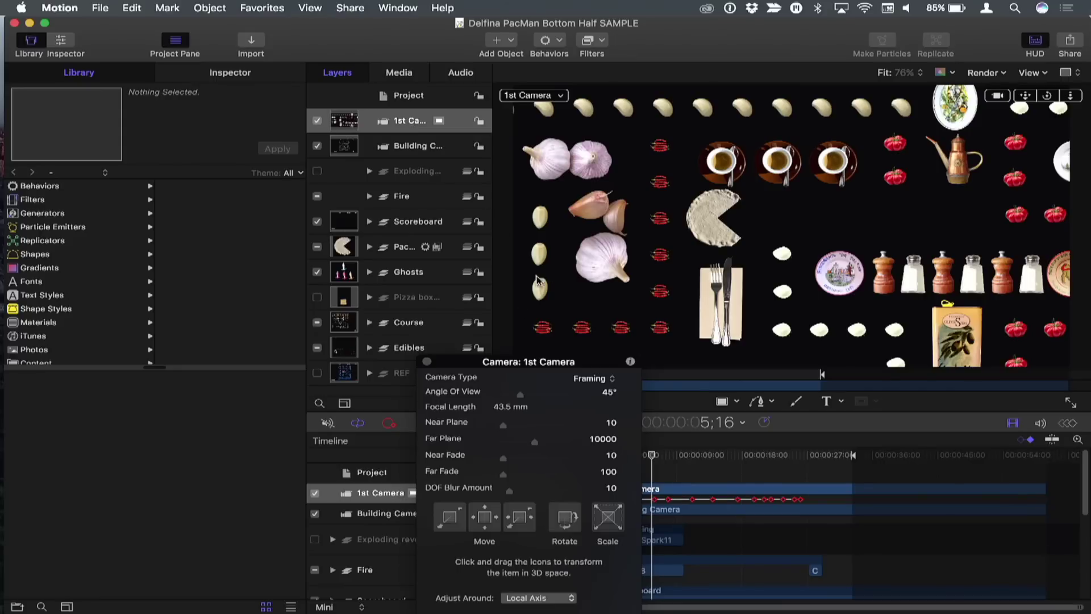
left_click_drag(508, 365, 145, 270)
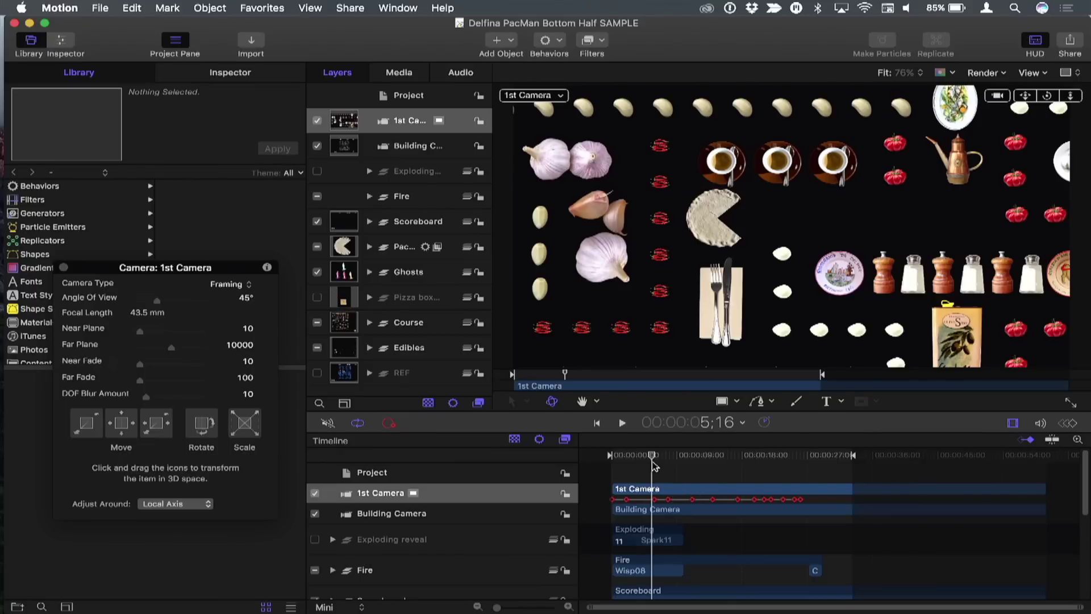
left_click_drag(652, 456, 742, 458)
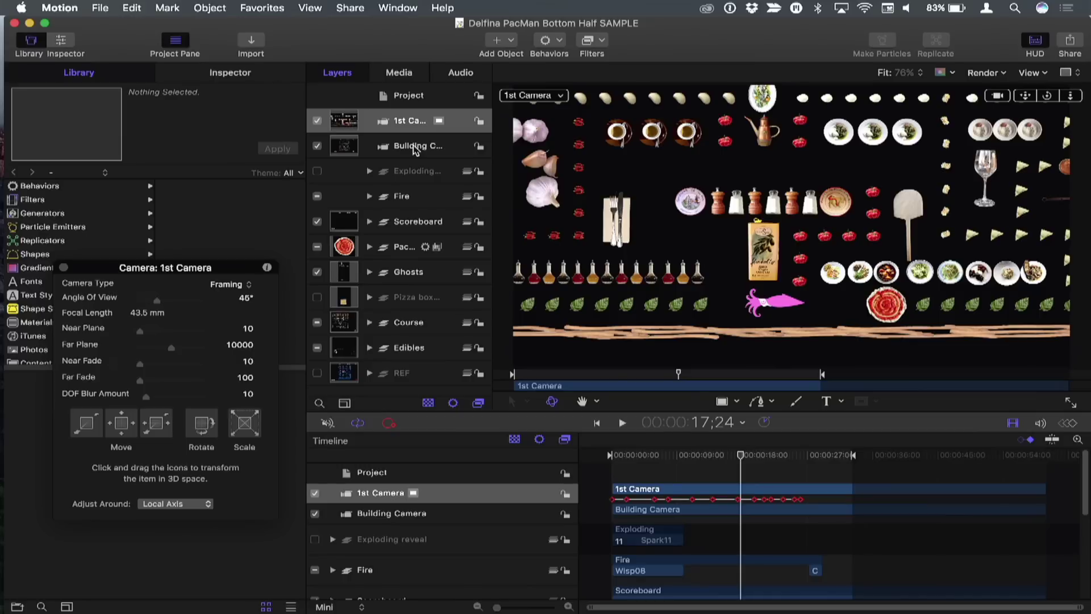
- View the scene through the Building Camera and survey the whole game course and its details
left_click(563, 98)
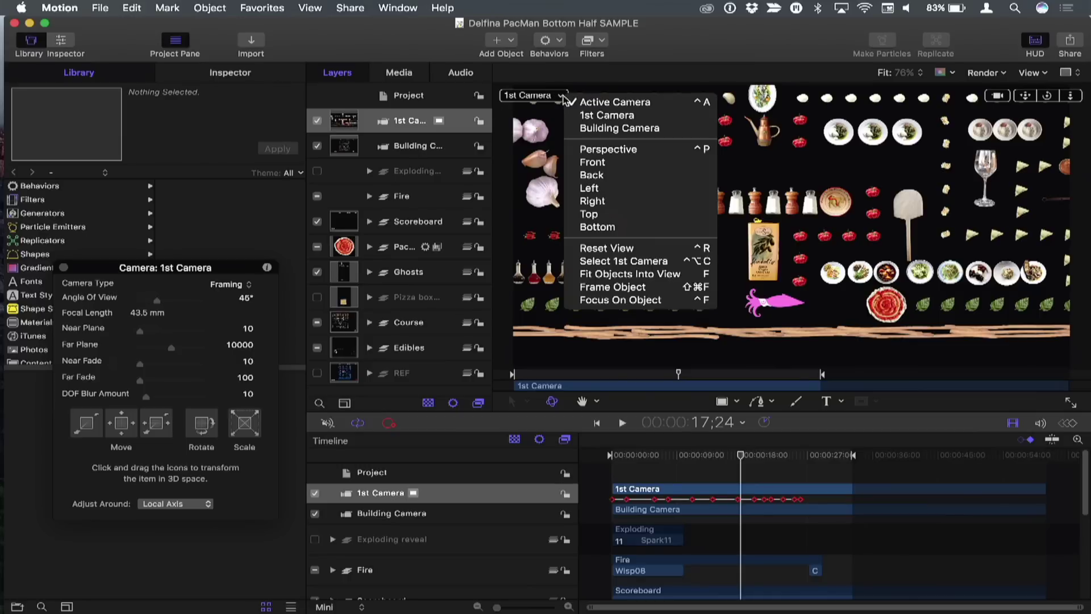
left_click(619, 128)
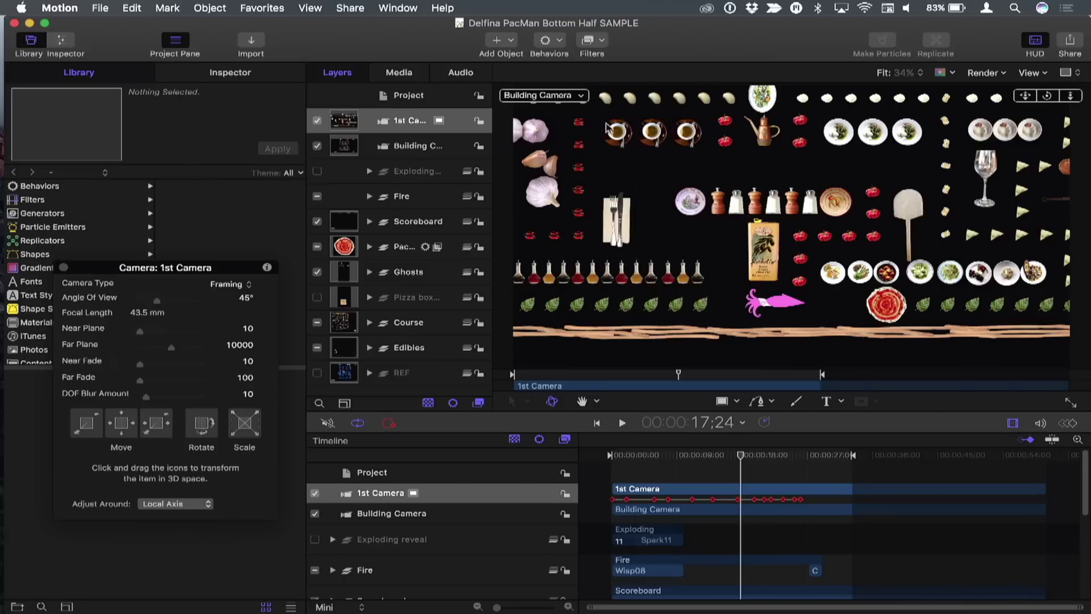
key("shift+z")
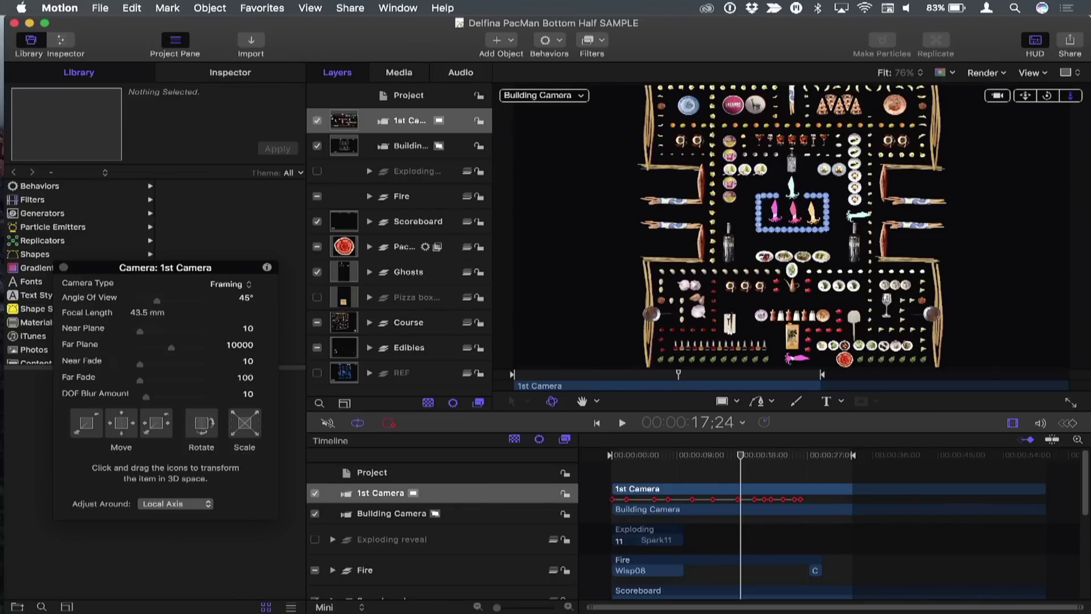
left_click_drag(1070, 95, 1070, 102)
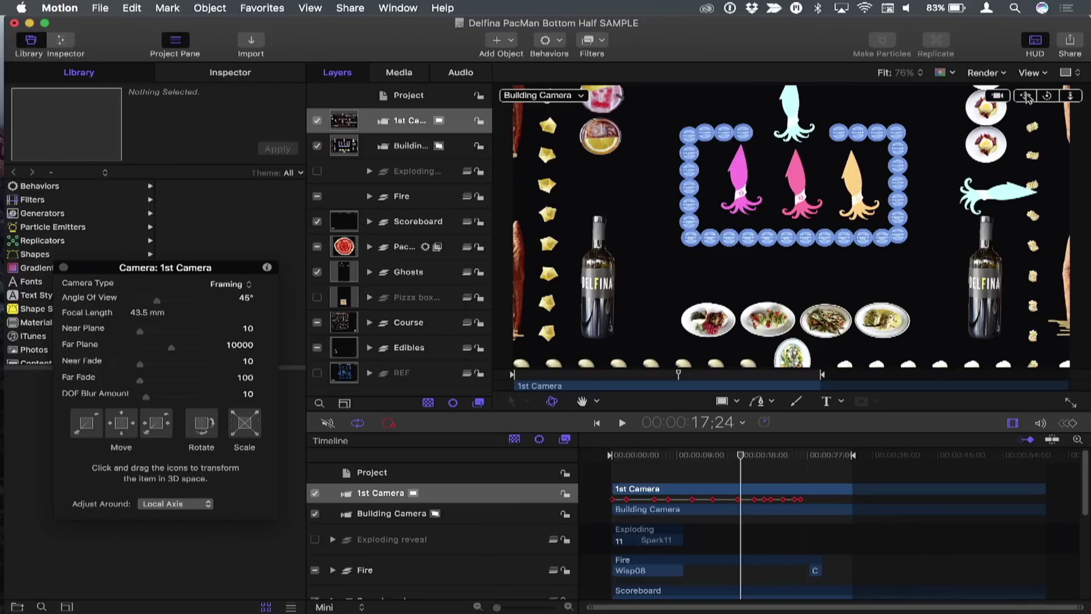
left_click_drag(1026, 96, 1022, 94)
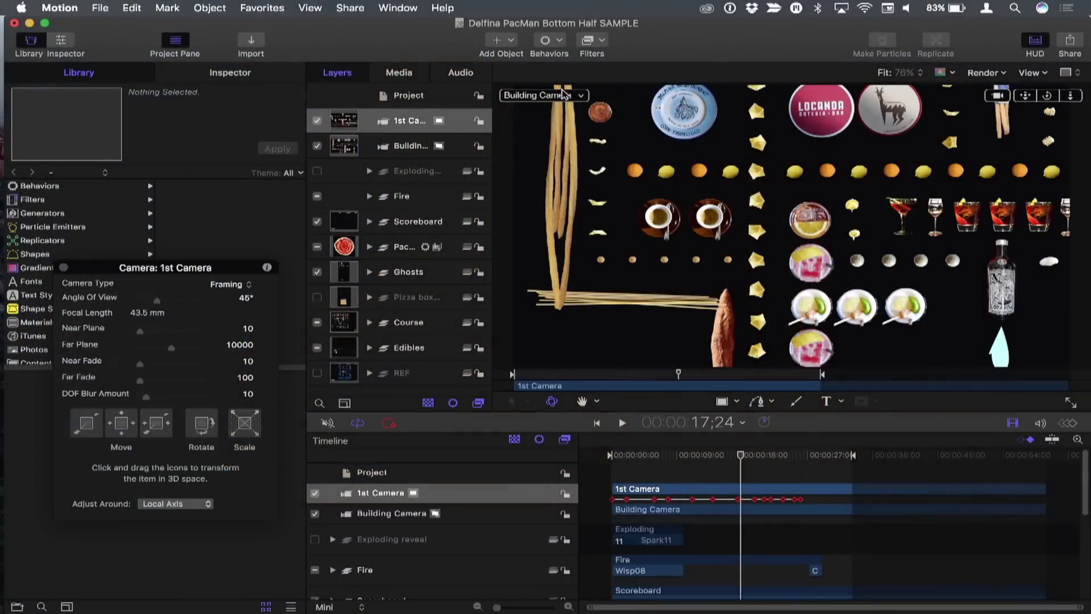
- Return the view to 1st Camera and scrub its animation to about 22 seconds 14 frames
left_click(564, 95)
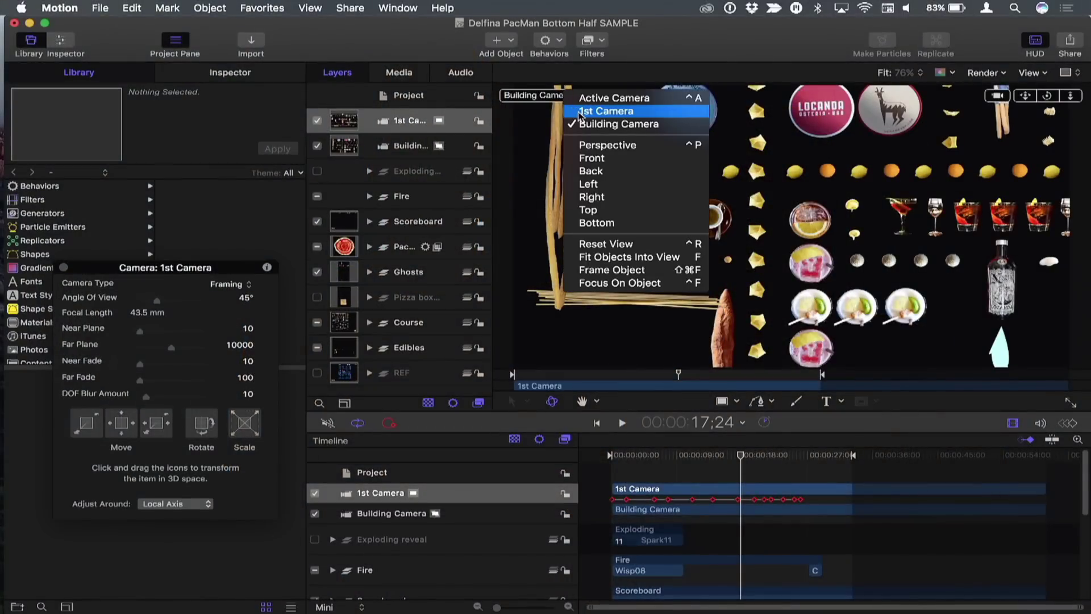
left_click(605, 110)
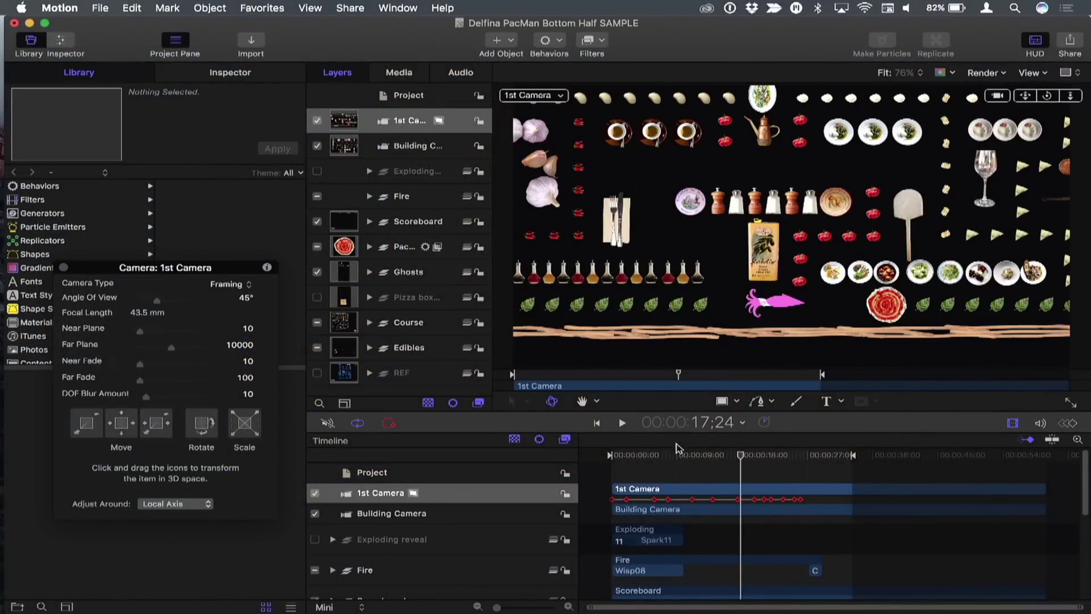
left_click_drag(681, 456, 774, 450)
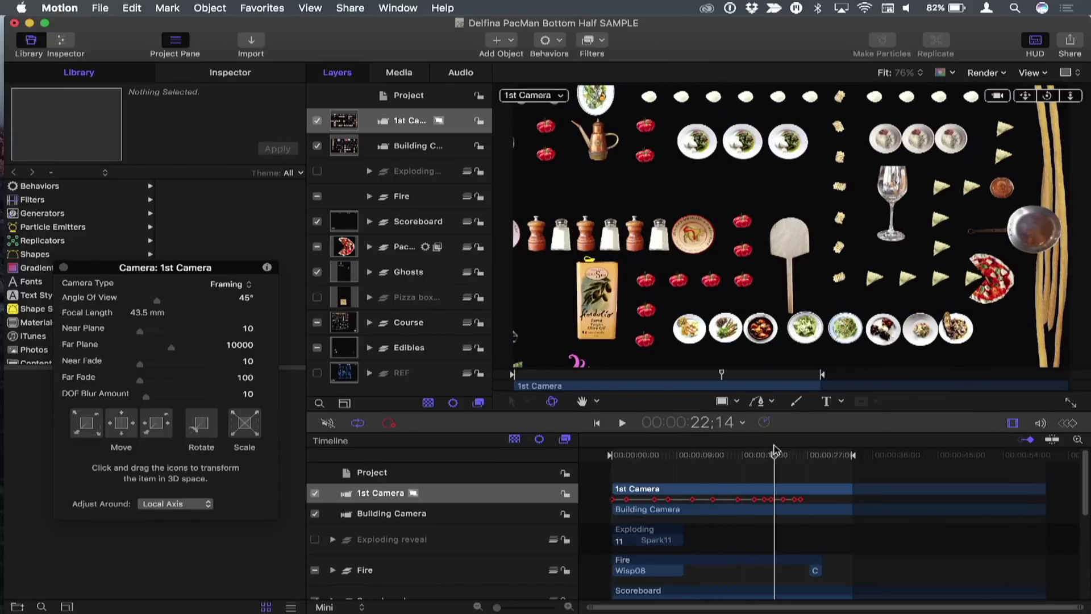
- Switch to the Oscillate+Motion Path project and inspect its course background and its two pizza image layers
key("super+grave")
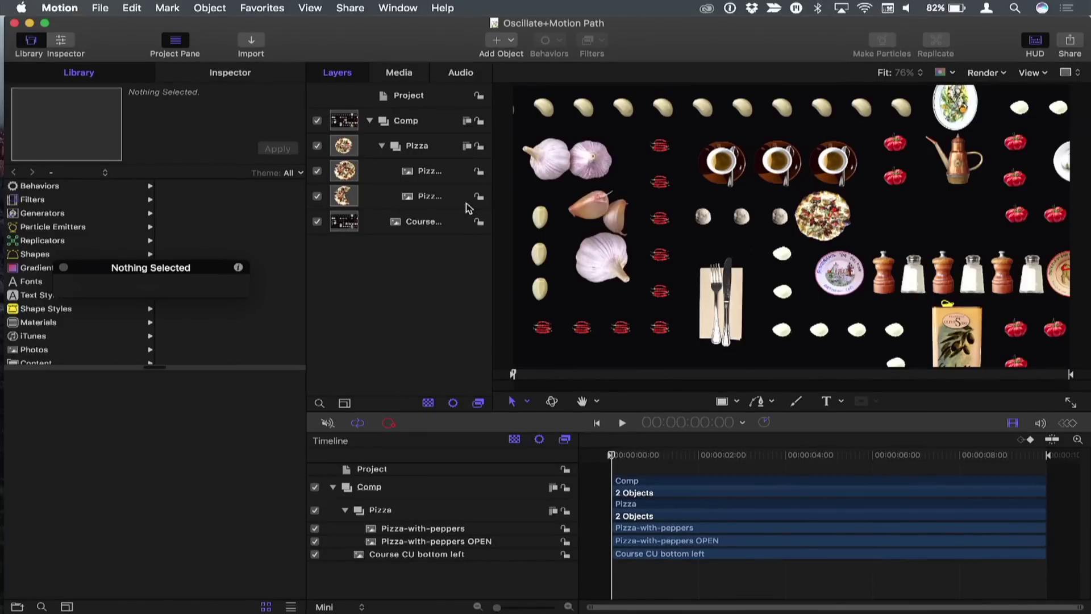
left_click(422, 225)
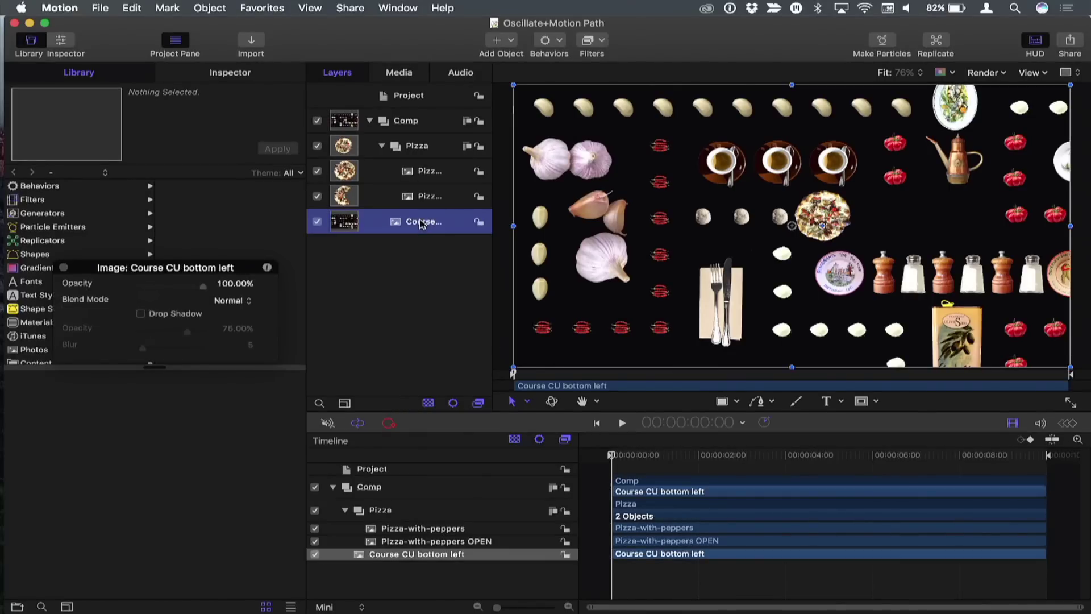
left_click(423, 255)
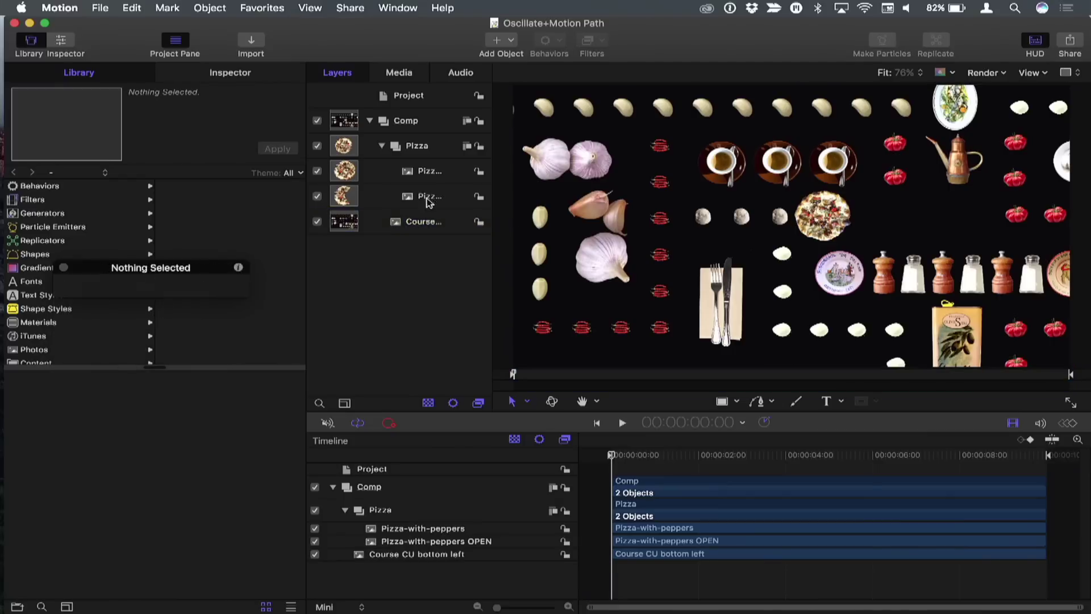
left_click(429, 174)
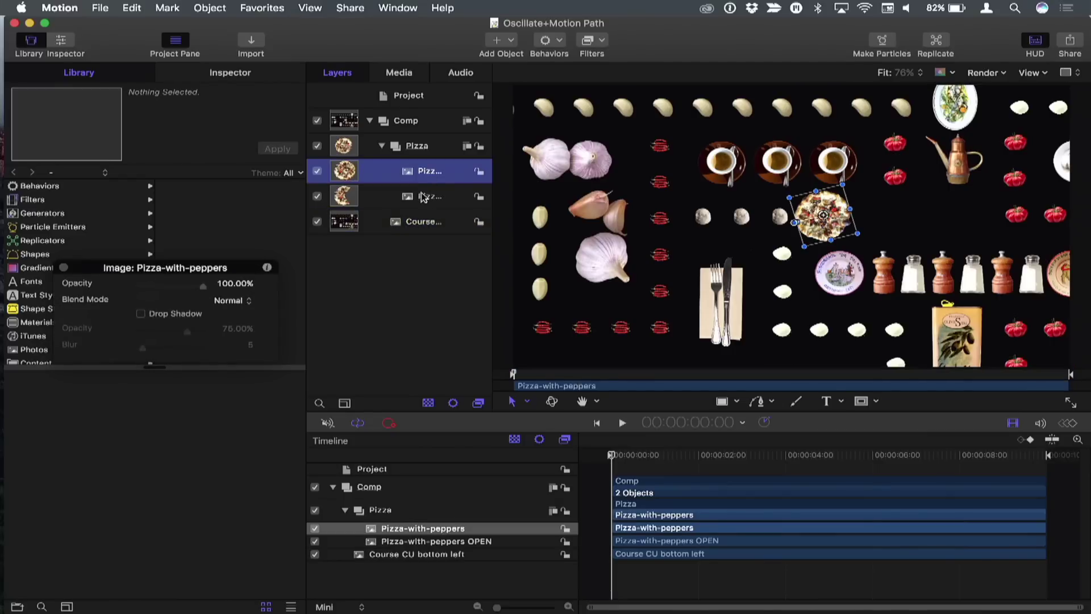
left_click(424, 196)
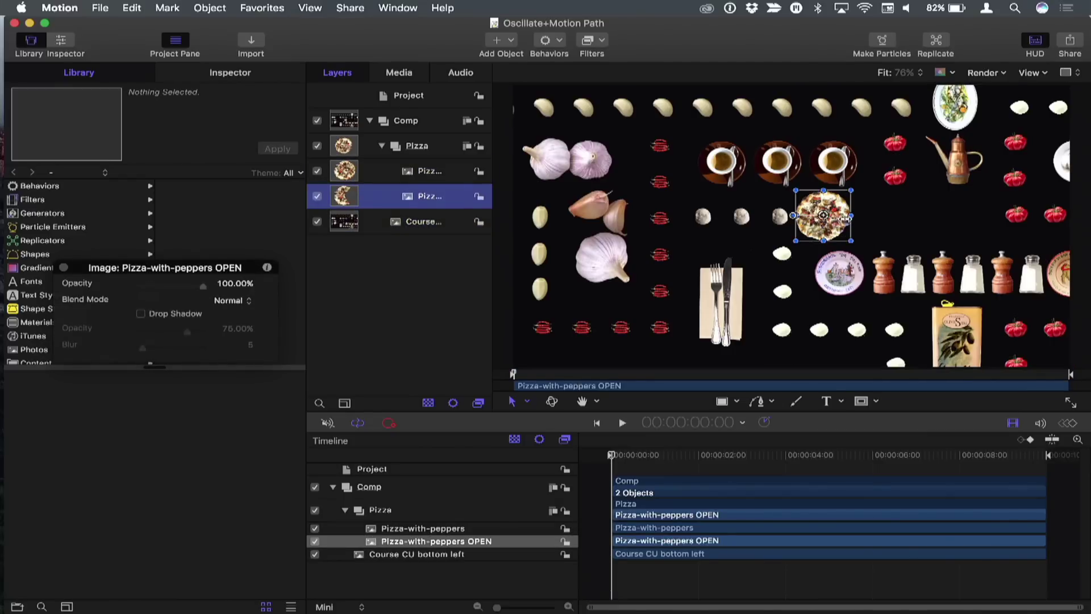
- Toggle the visibility of the Pizza-with-peppers layer repeatedly to preview the chomping effect, leaving it visible
left_click(317, 171)
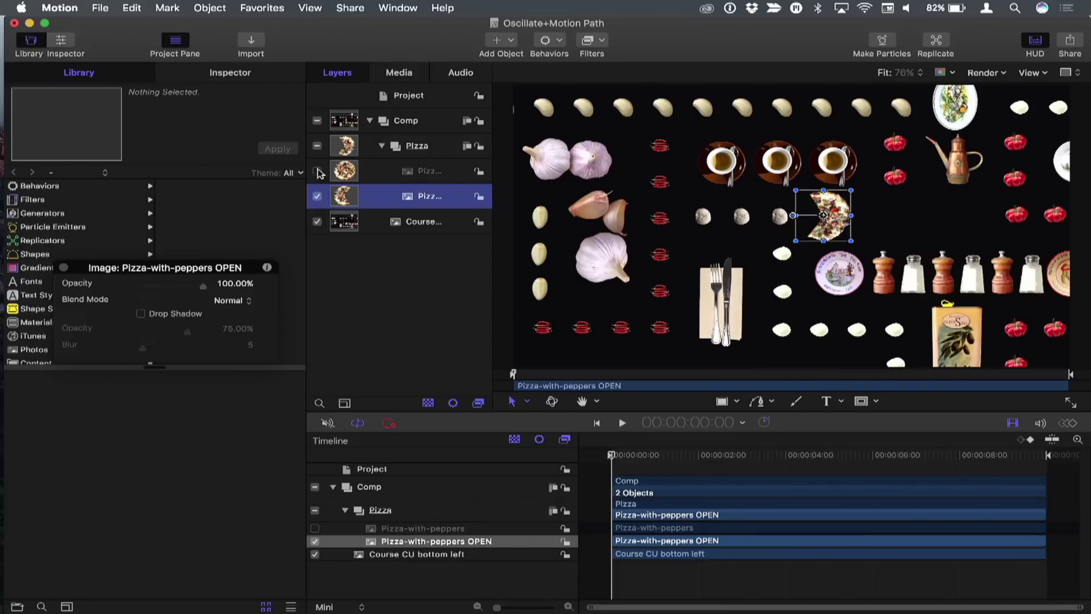
left_click(317, 171)
left_click(317, 171)
left_click(317, 171)
left_click(317, 171)
left_click(317, 171)
left_click(317, 171)
left_click(317, 171)
- Add an Oscillate parameter behavior to the opacity of the Pizza-with-peppers layer and play the project
left_click(430, 172)
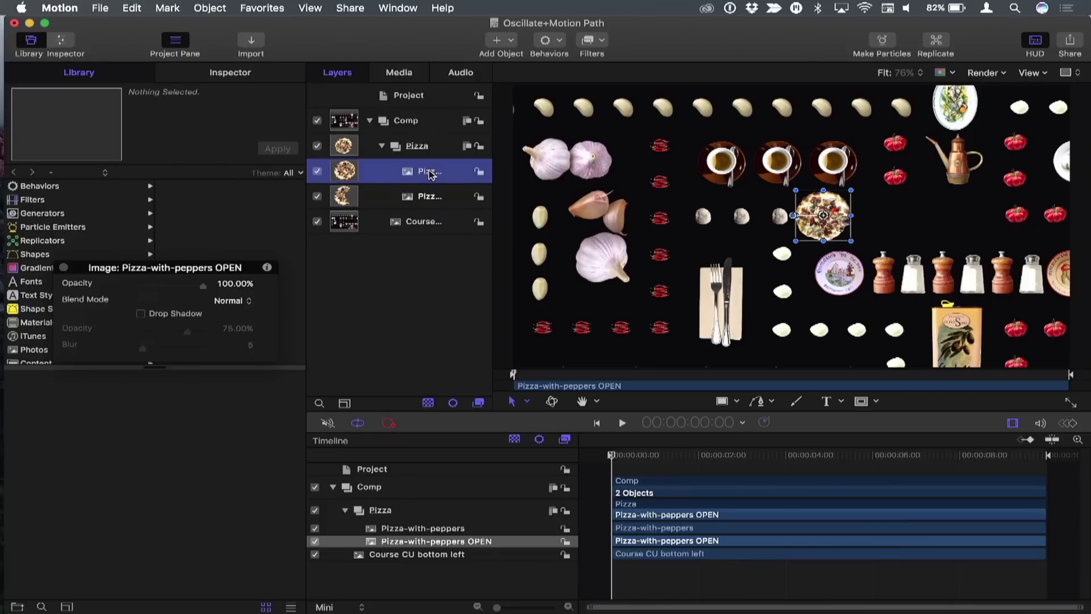
left_click(231, 73)
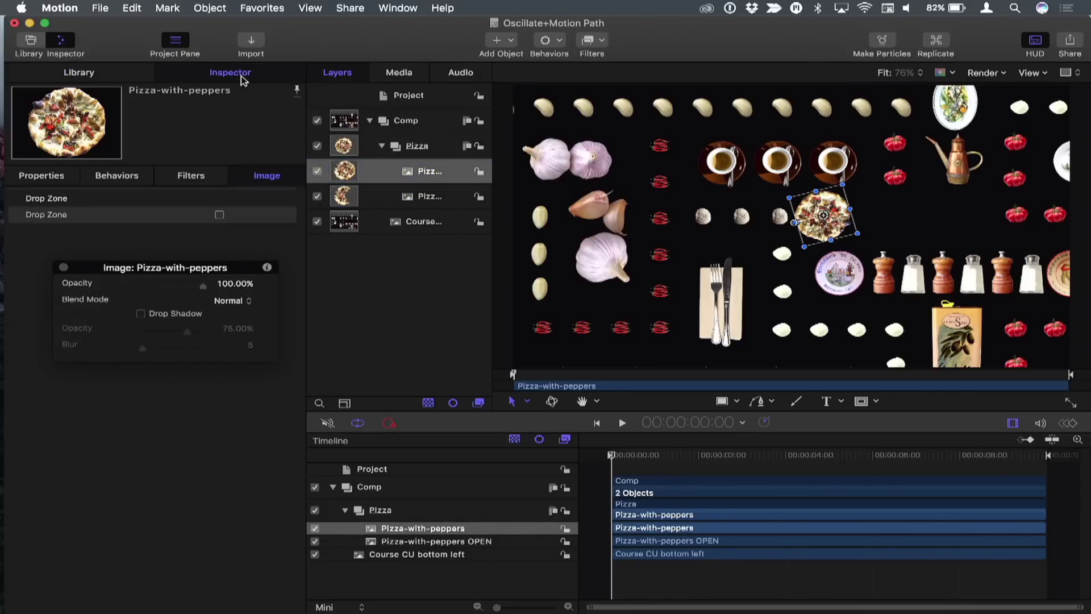
left_click(45, 176)
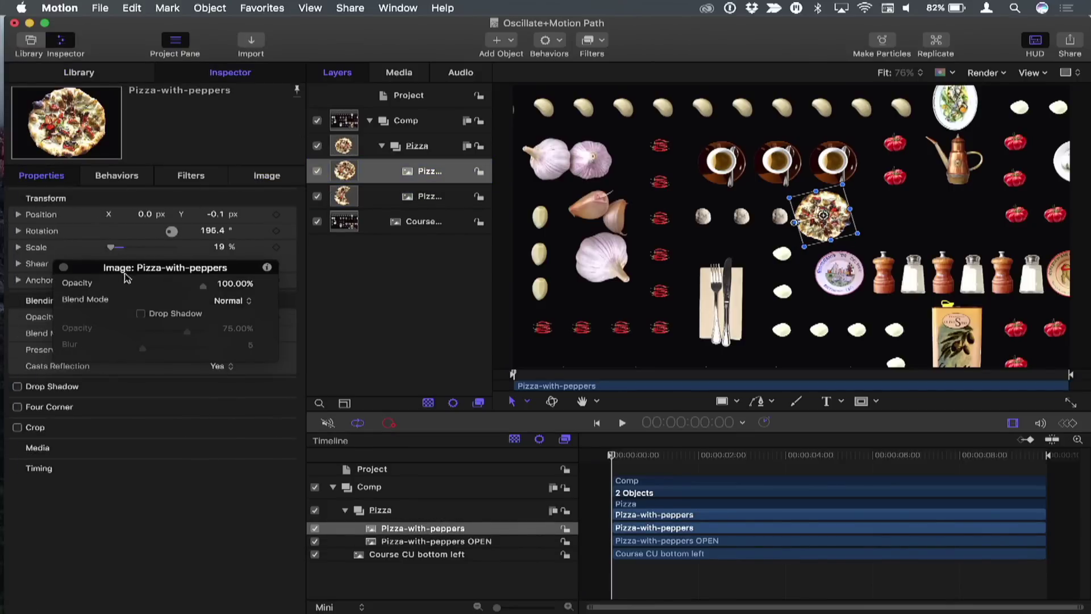
left_click_drag(126, 276, 411, 404)
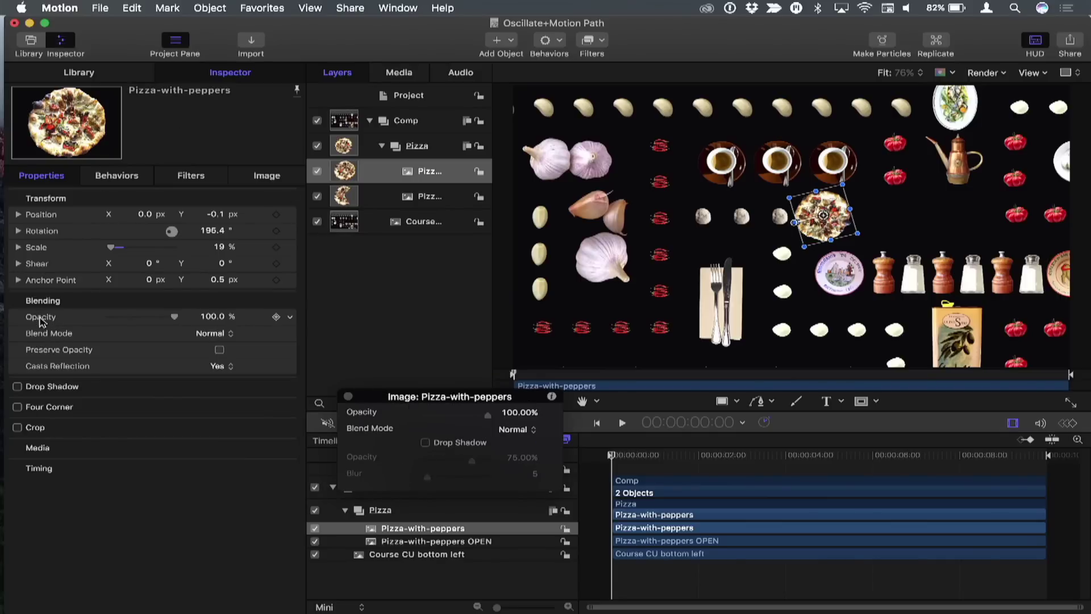
right_click(41, 324)
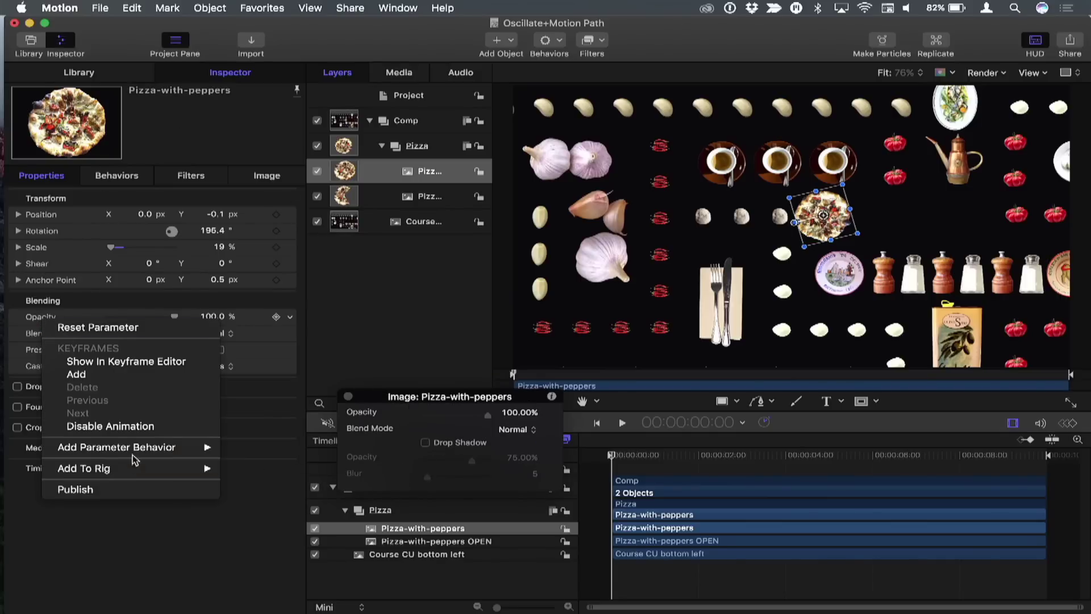
mouse_move(143, 455)
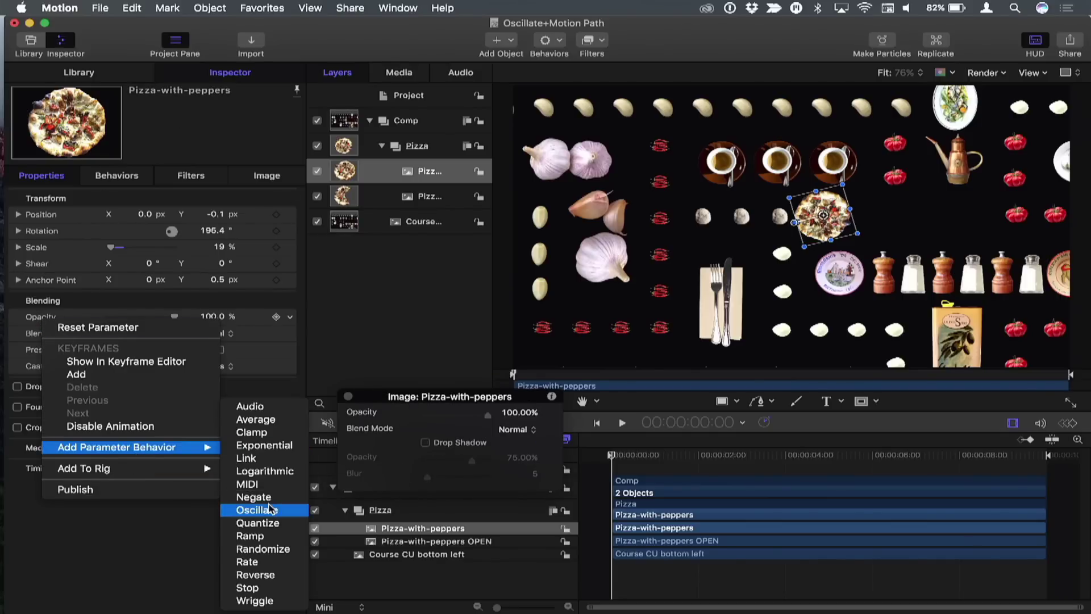
left_click(271, 508)
key("space")
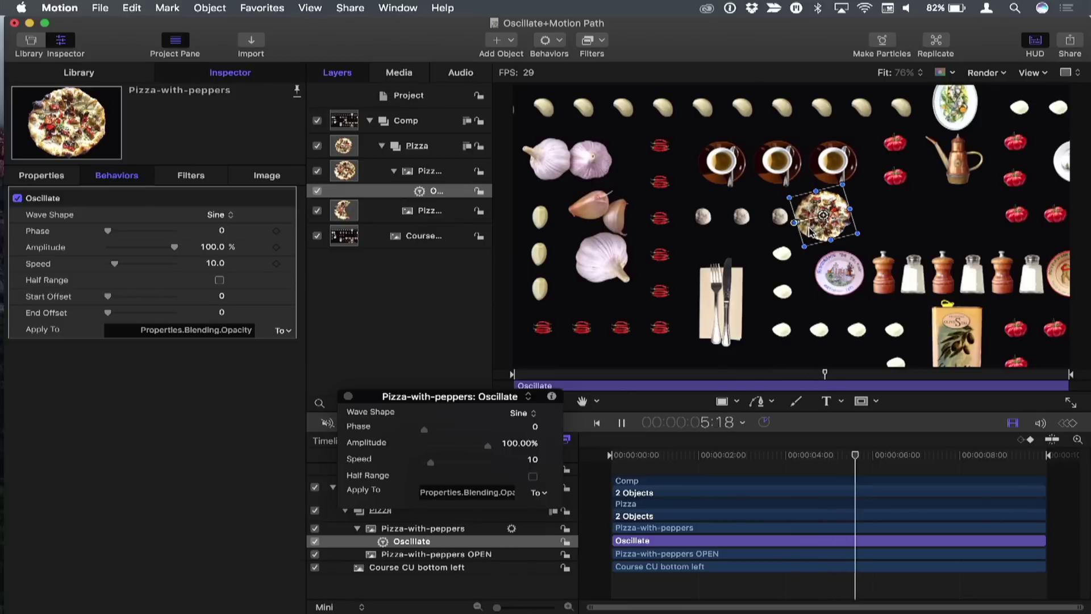
- Set the Oscillate behavior's speed to 100
left_click(222, 264)
type("100")
key("Return")
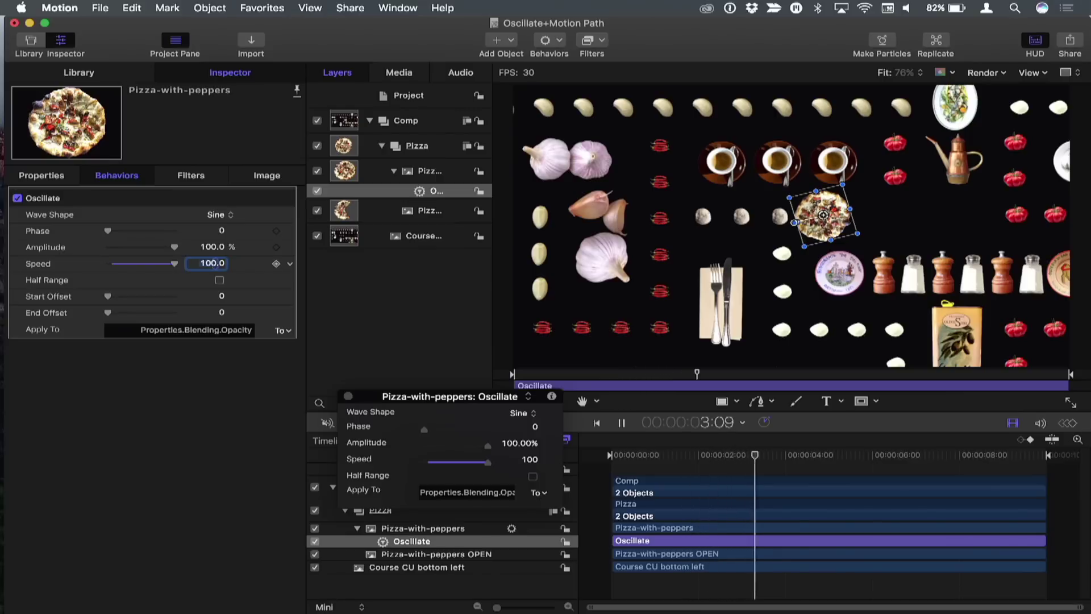
- Change the Oscillate behavior's wave shape to Square, stop playback and return the playhead to the first frame
left_click(226, 216)
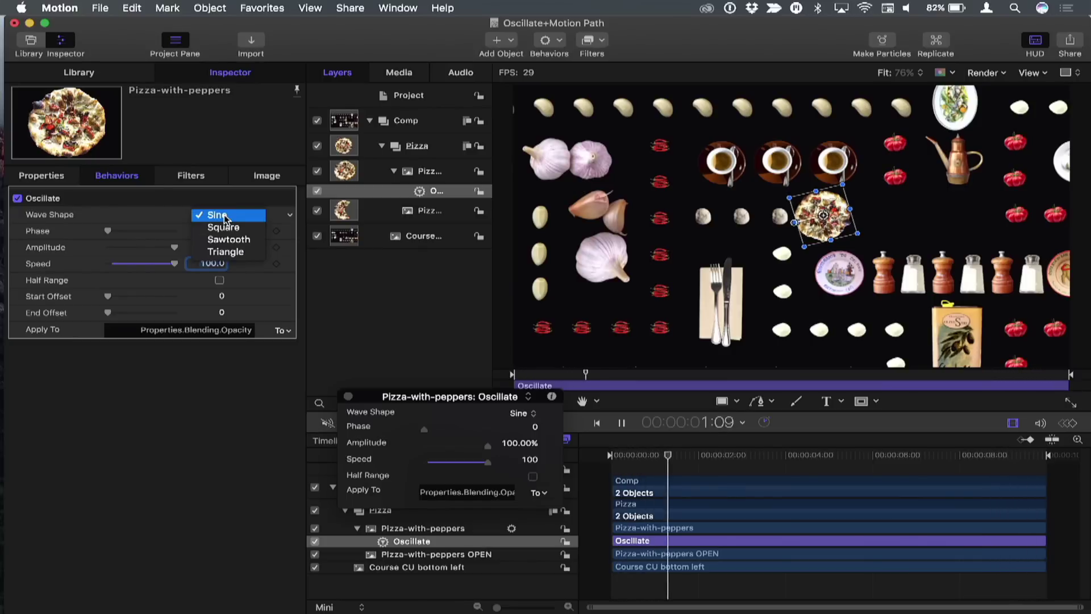
left_click(226, 227)
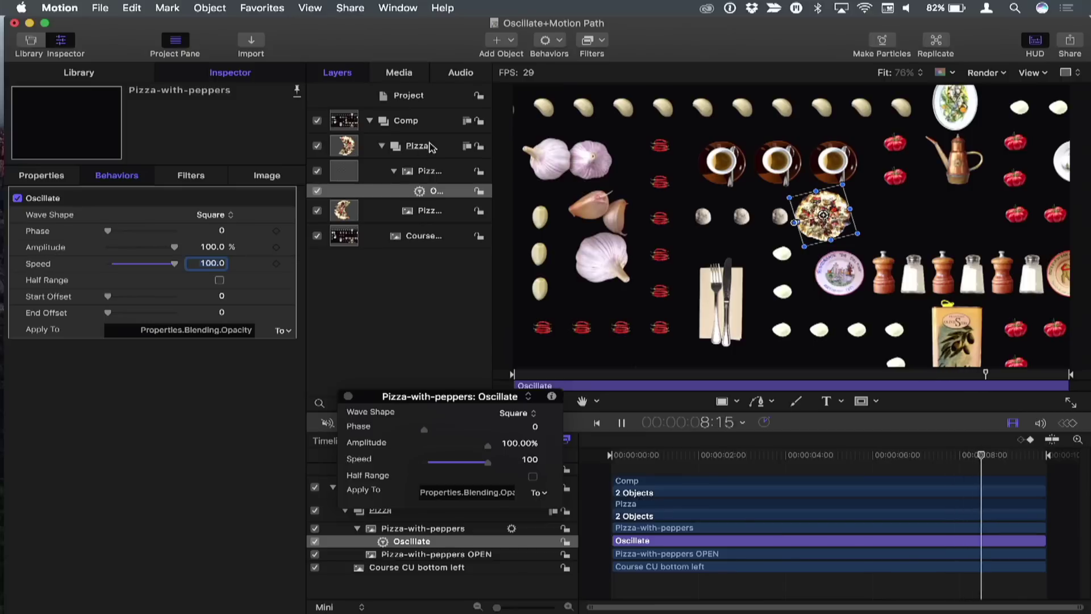
key("space")
left_click_drag(574, 377, 470, 373)
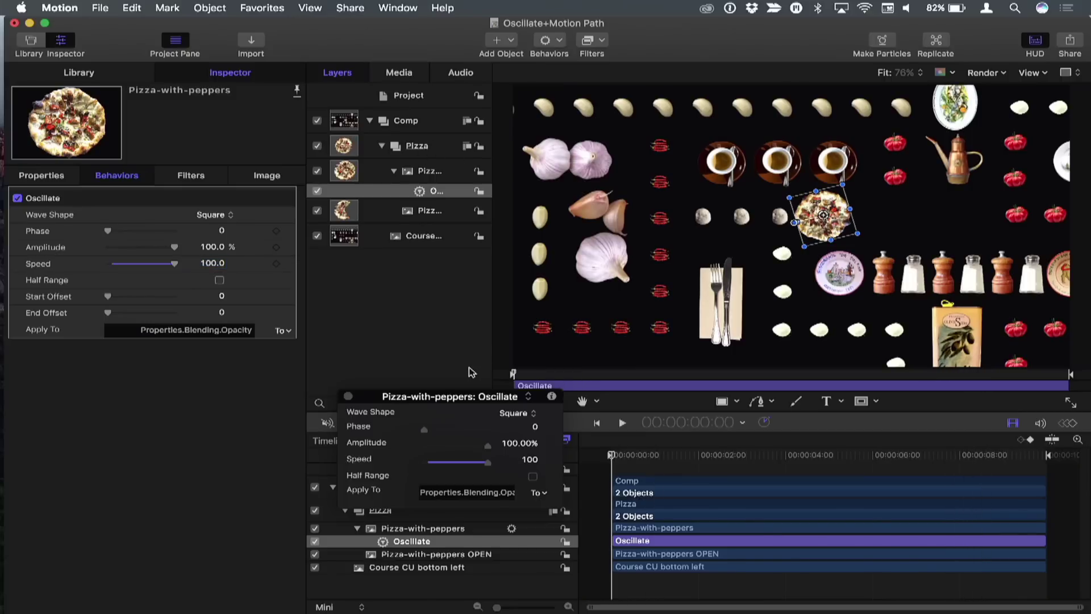
- Add a Motion Path basic motion behavior to the Pizza group
left_click(419, 148)
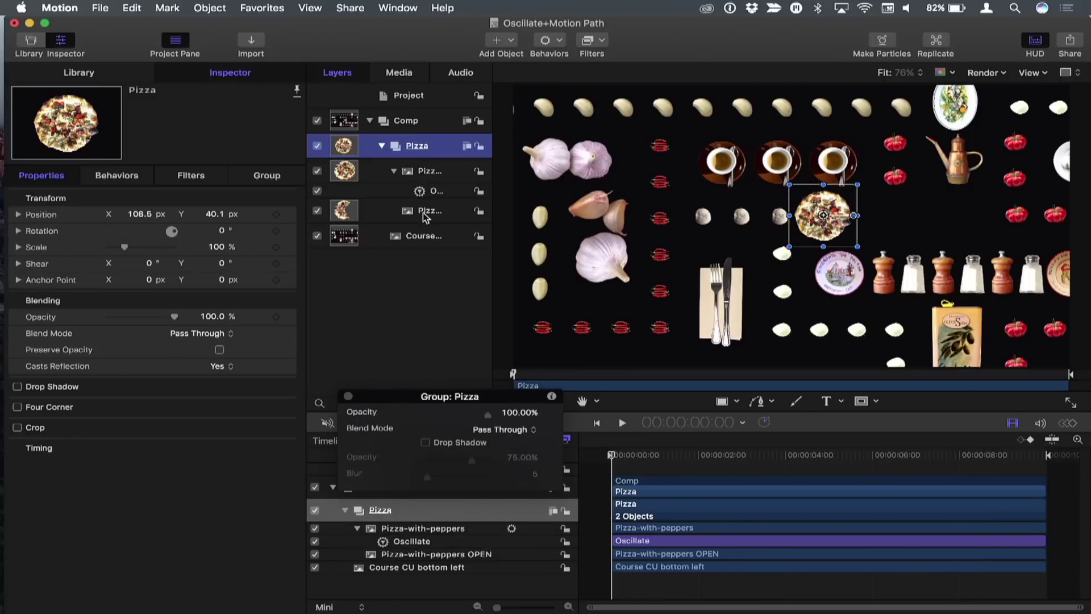
left_click(547, 41)
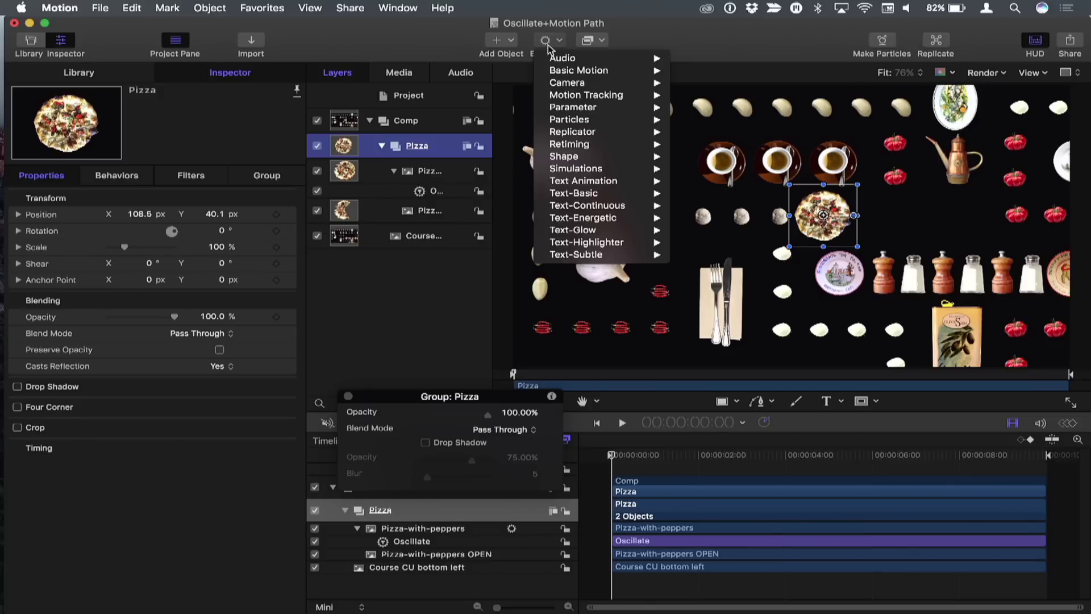
mouse_move(578, 72)
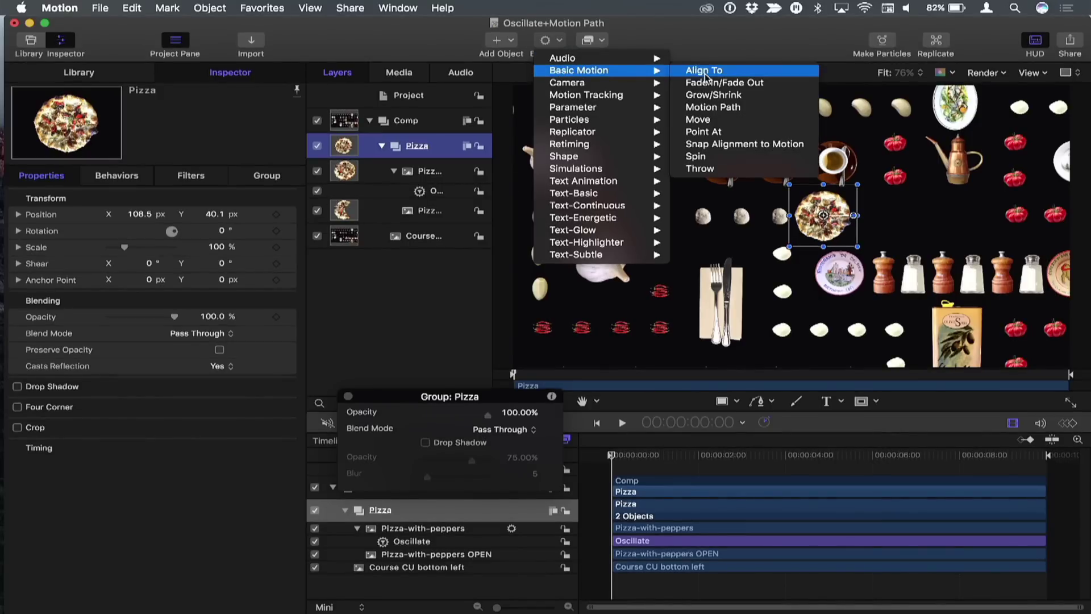
left_click(717, 108)
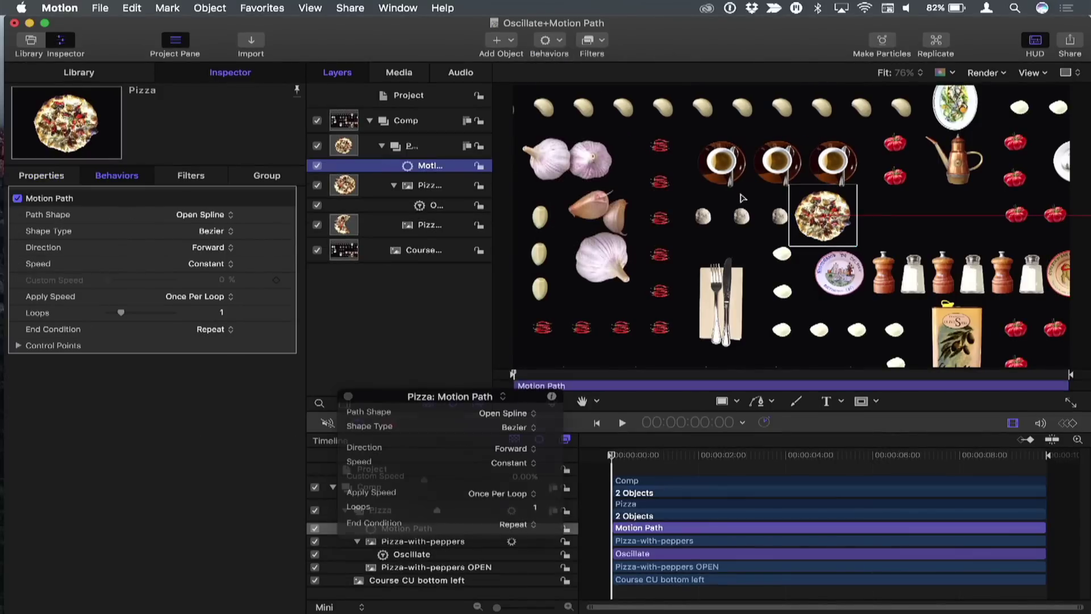
- Hide the timeline and move the motion path's off-canvas end point into the picture, then fit the canvas to the window
key("super+7")
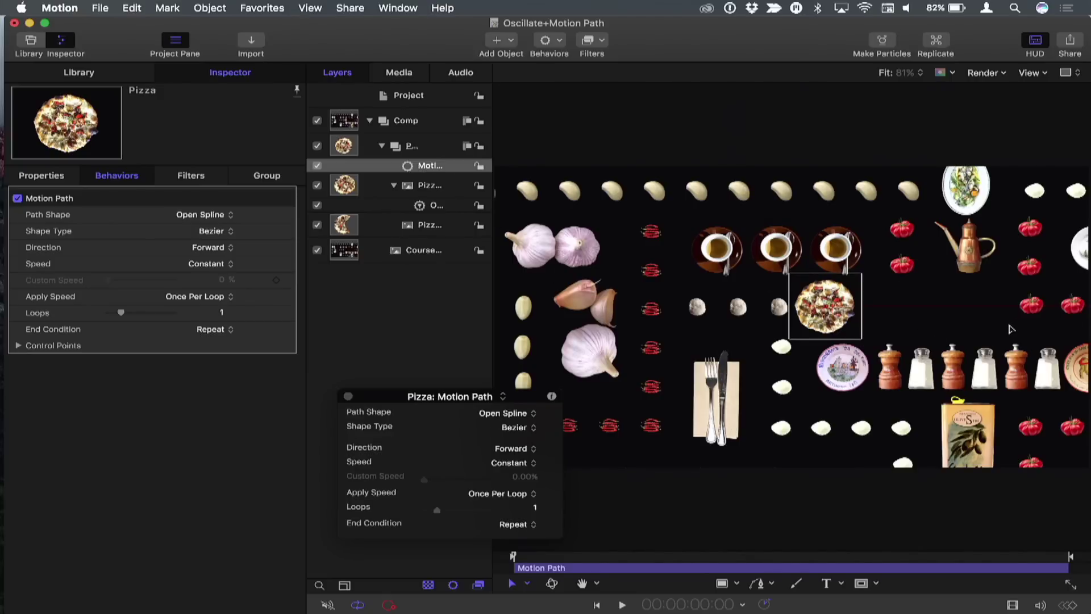
left_click_drag(962, 334, 689, 343)
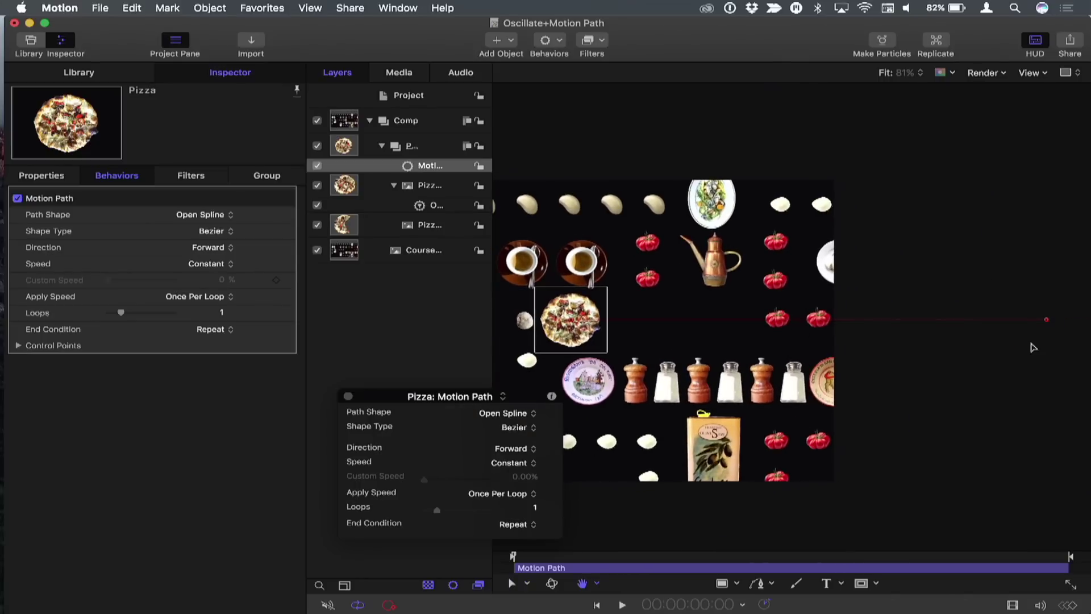
left_click_drag(1048, 321, 751, 301)
key("shift+z")
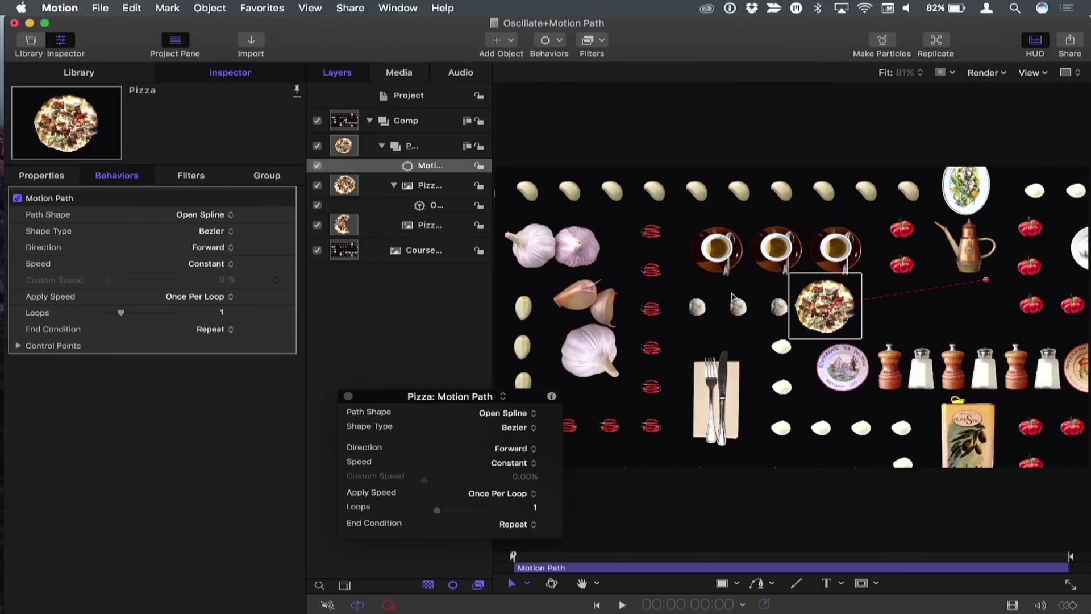
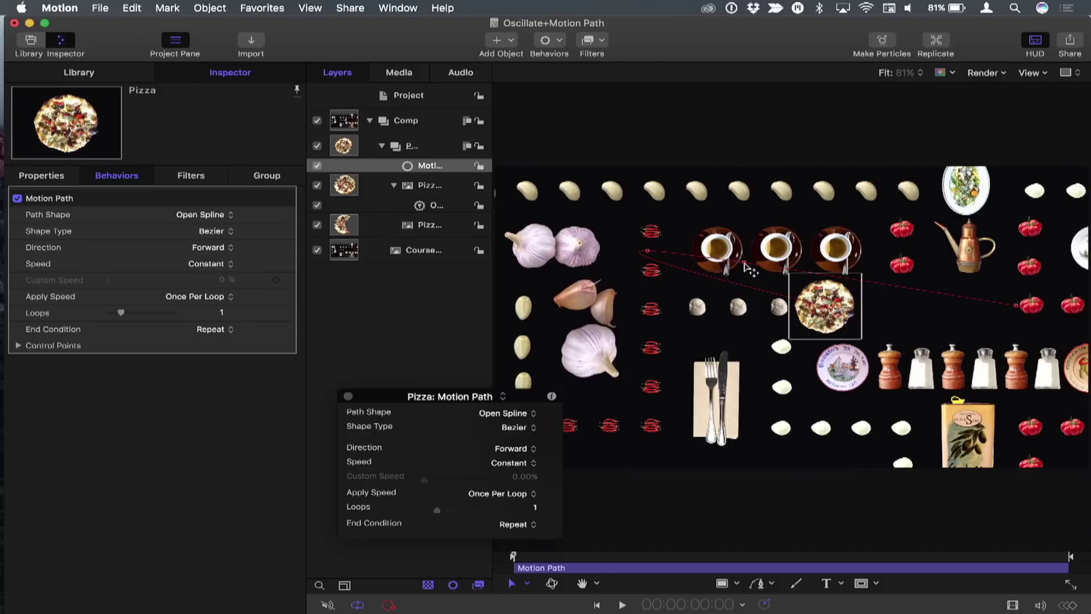
- Route the motion path around the three coffee cups by adding control points at the red chili column and beside the tomatoes
left_click_drag(746, 264, 653, 312)
left_click_drag(694, 233, 908, 229)
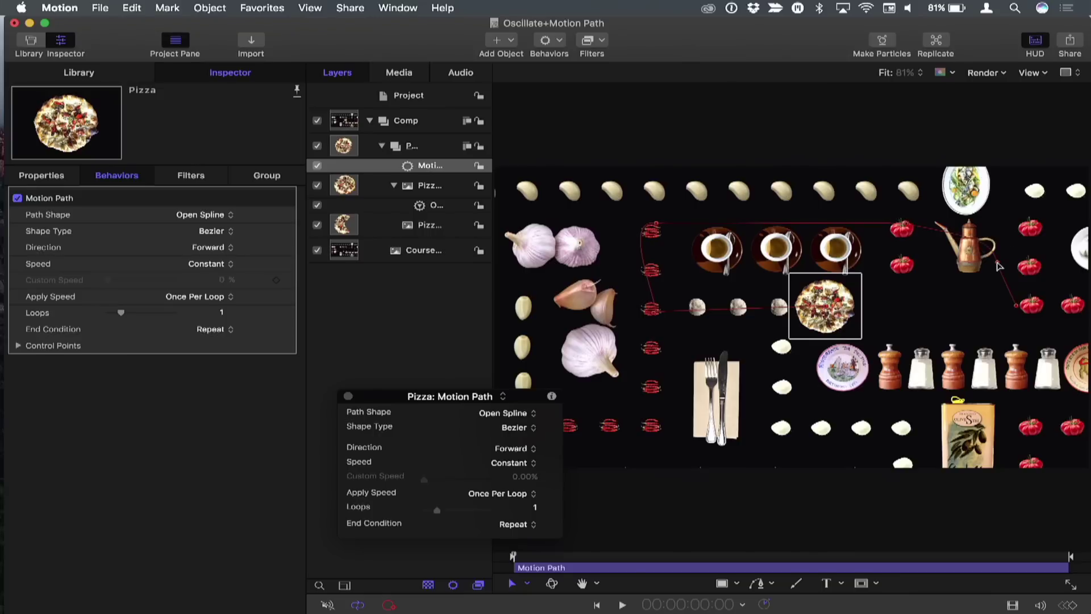
left_click_drag(999, 265, 900, 322)
- Select the motion path's control points and convert them to Linear
left_click(905, 228)
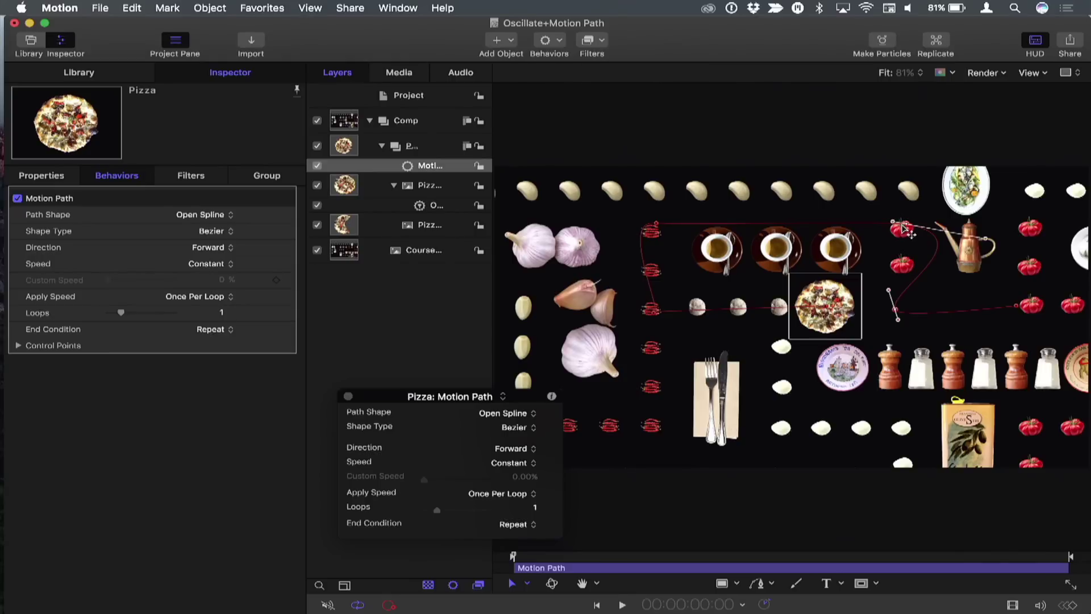
left_click(656, 228)
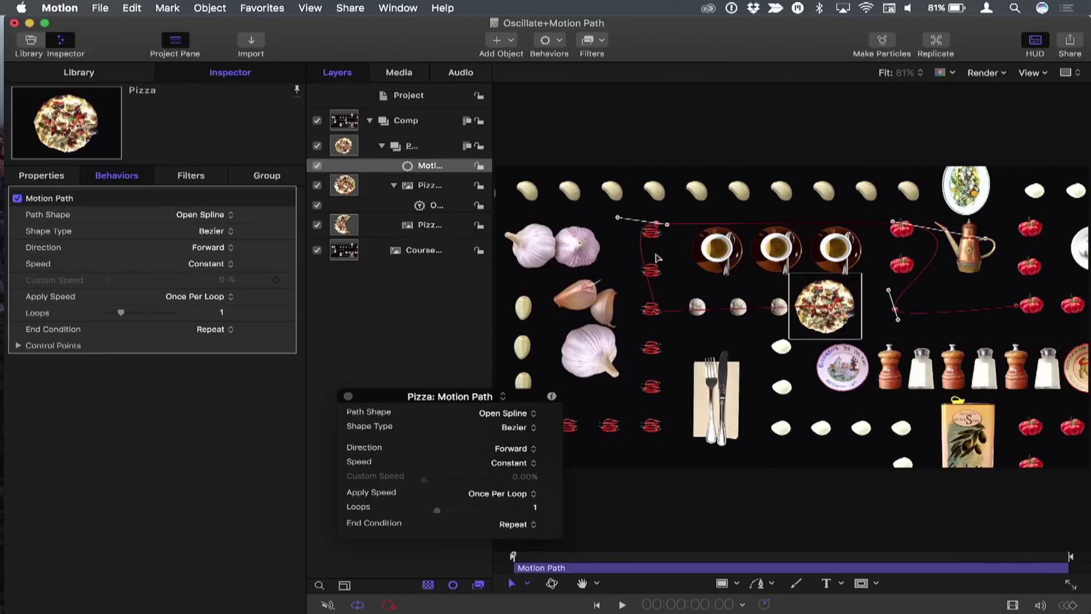
left_click(654, 315)
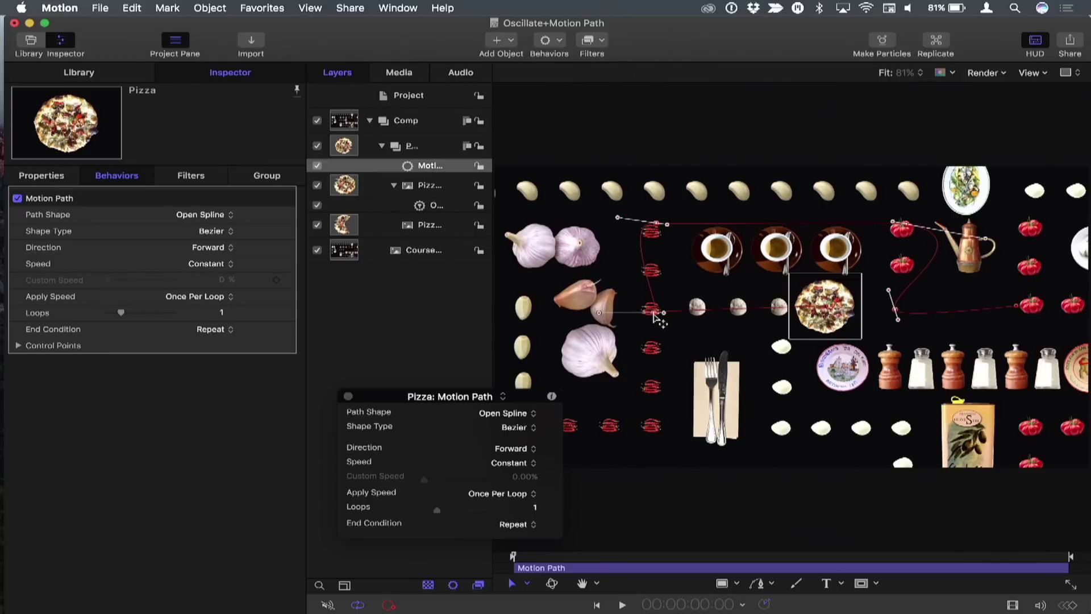
right_click(1016, 307)
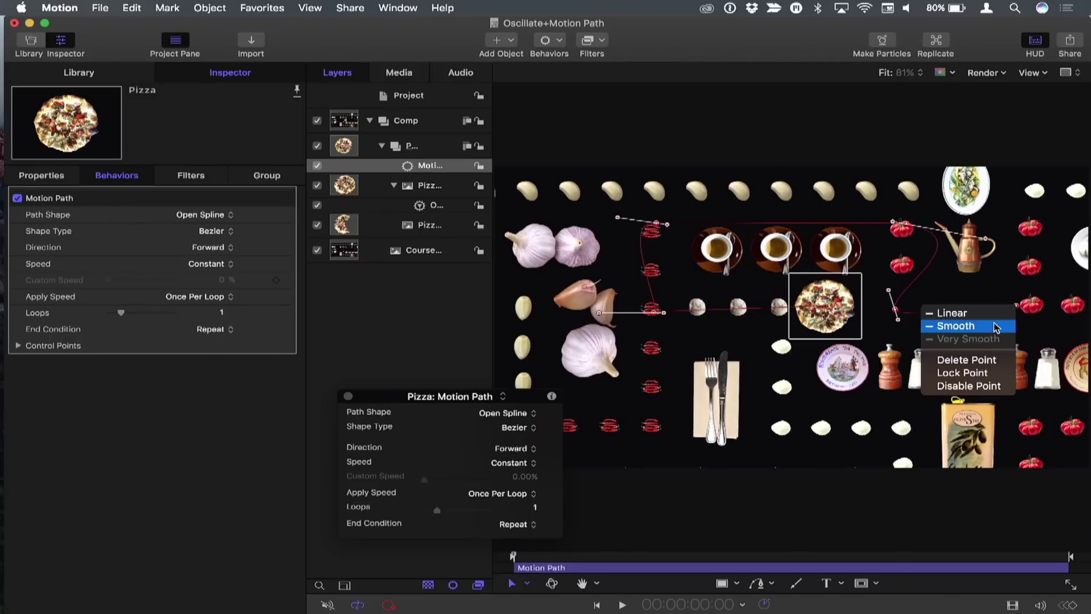
left_click(993, 313)
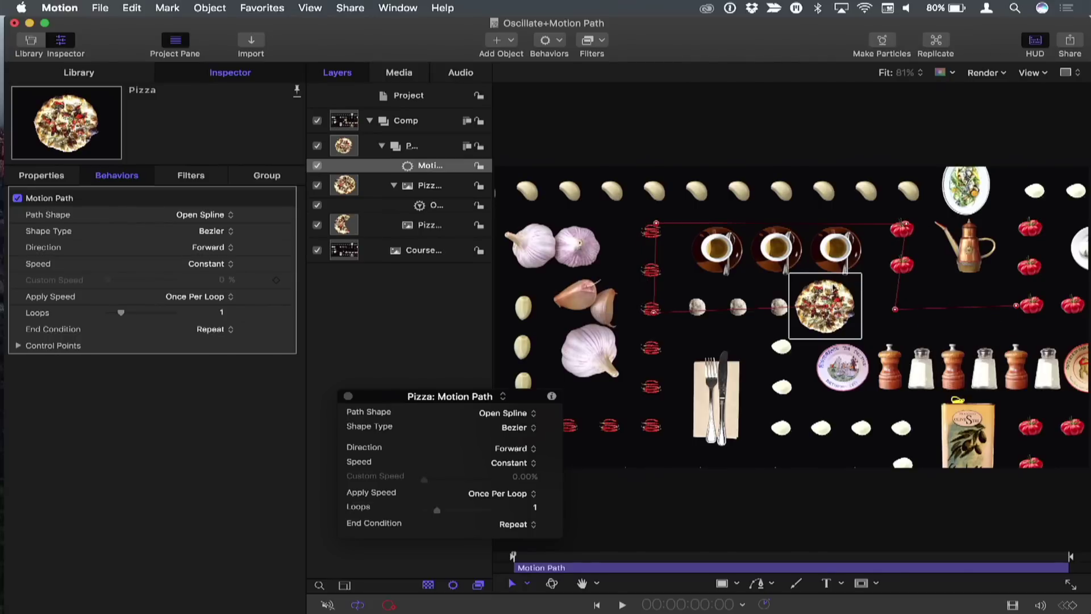
- Reposition the motion path's control points so its corners around the coffee cups line up at right angles
left_click_drag(907, 229, 905, 233)
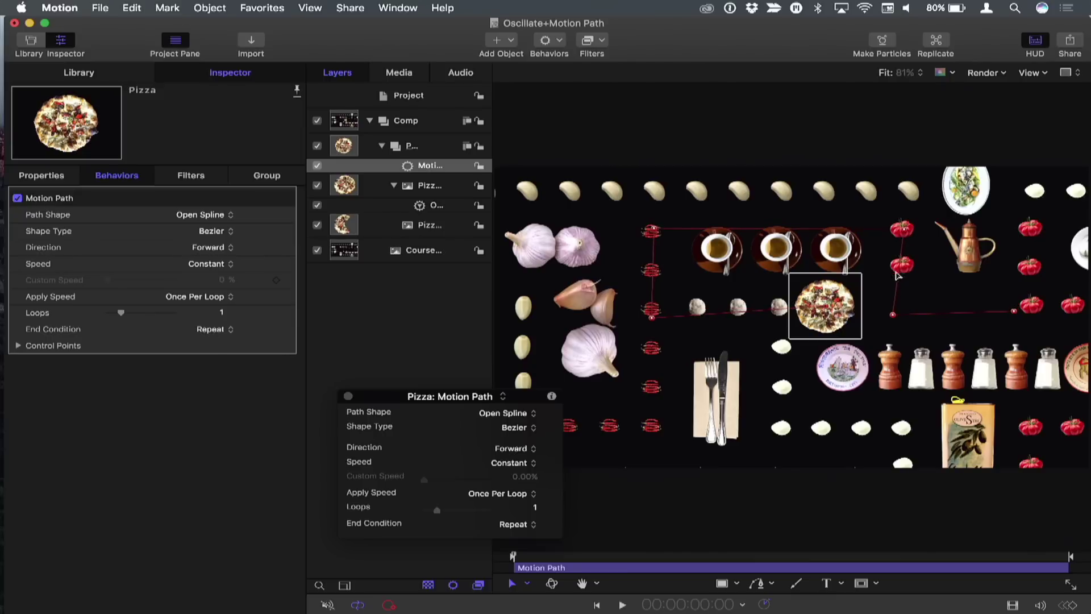
left_click(881, 256)
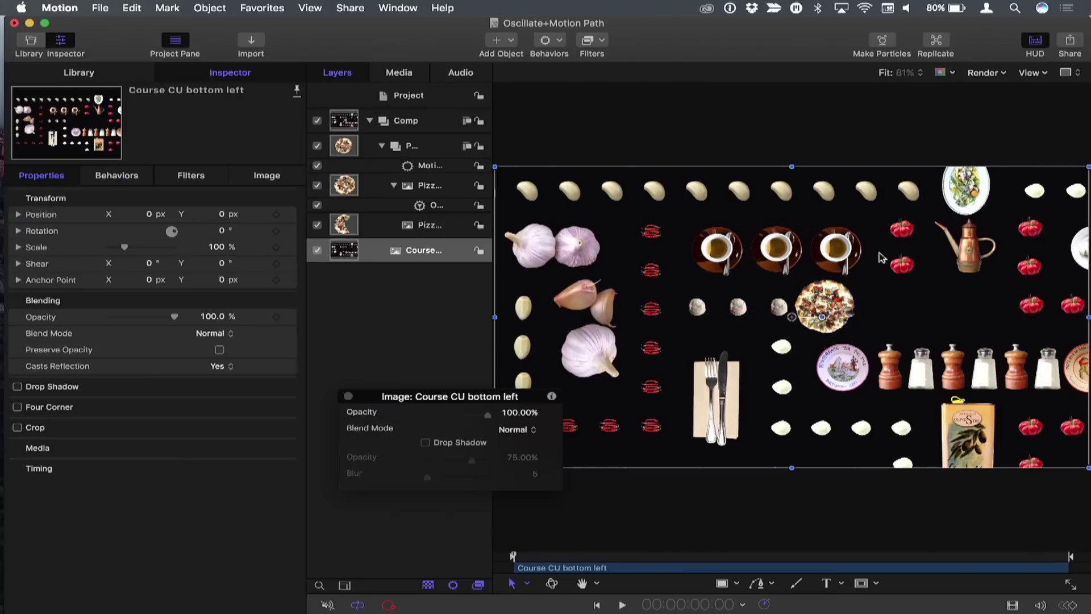
left_click(421, 166)
left_click(894, 316)
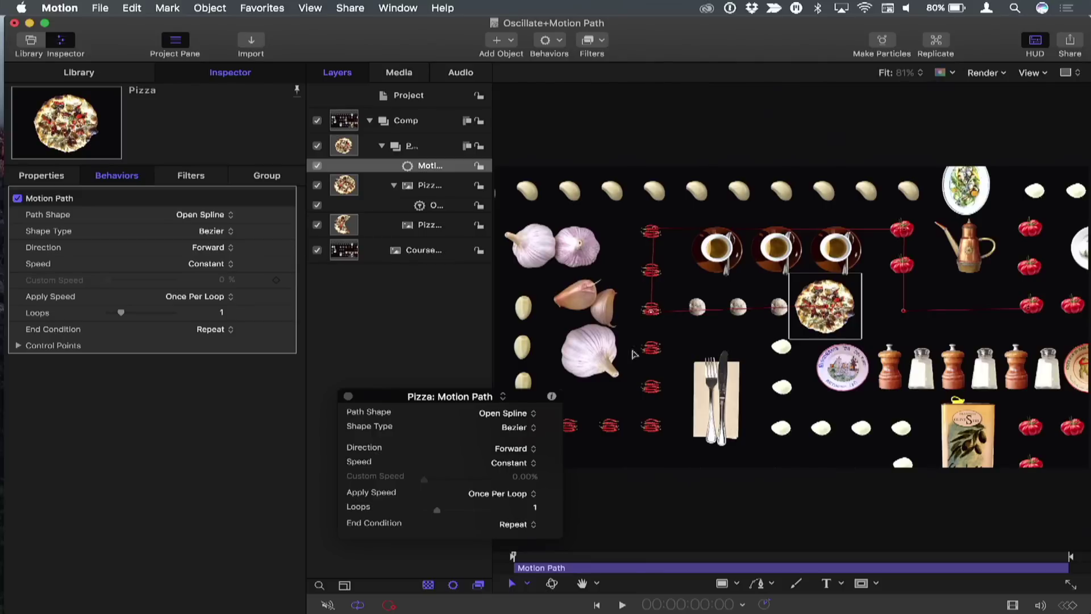
- Play the animation briefly and move the path's two upper corner points up to the top row of garlic cloves
key("space")
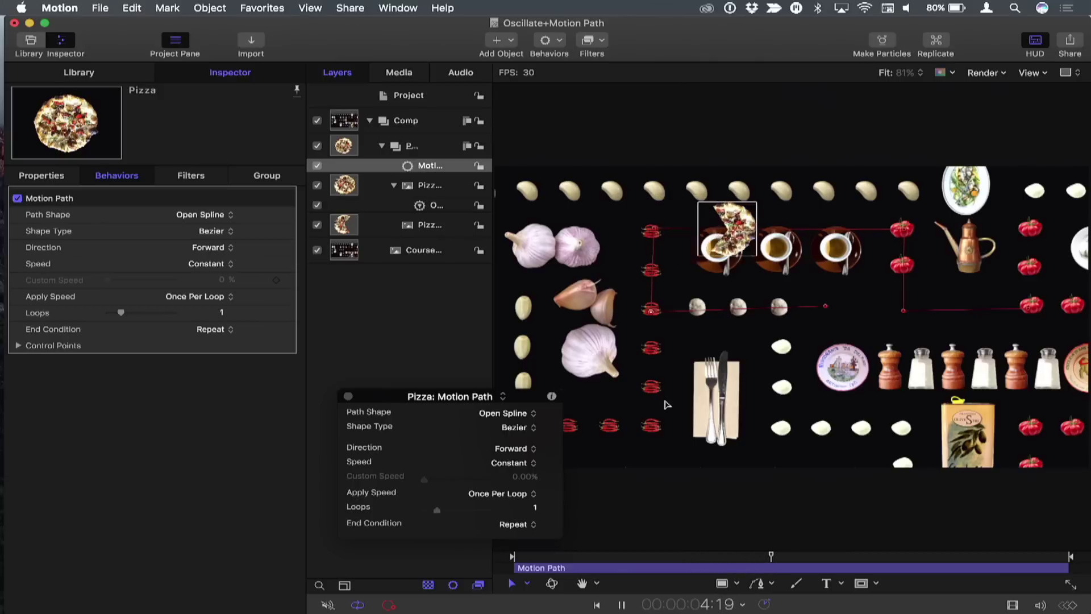
key("space")
left_click_drag(657, 228, 660, 188)
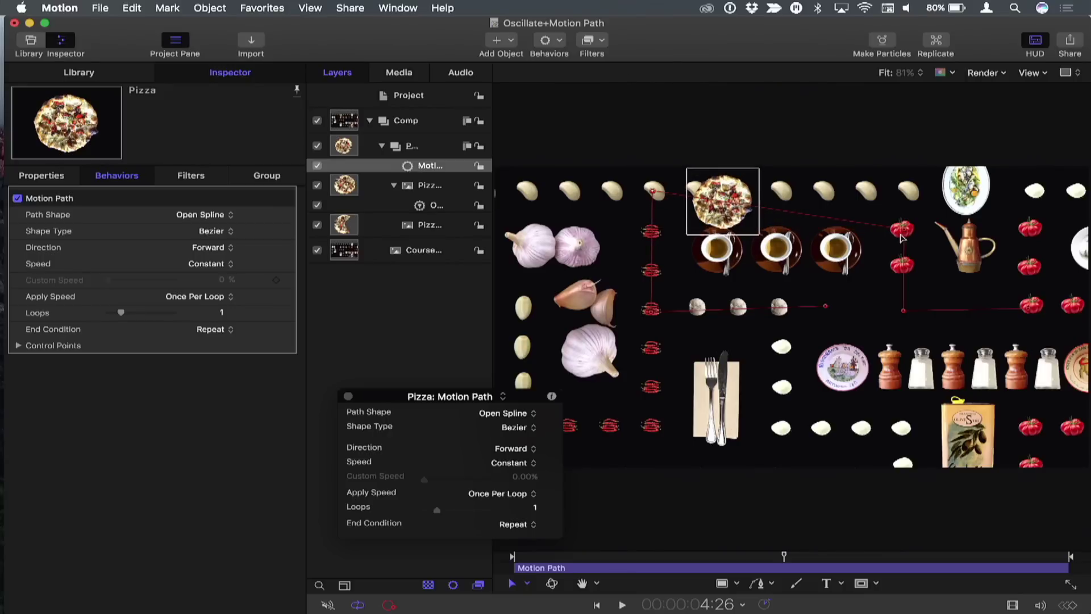
left_click_drag(904, 233, 907, 195)
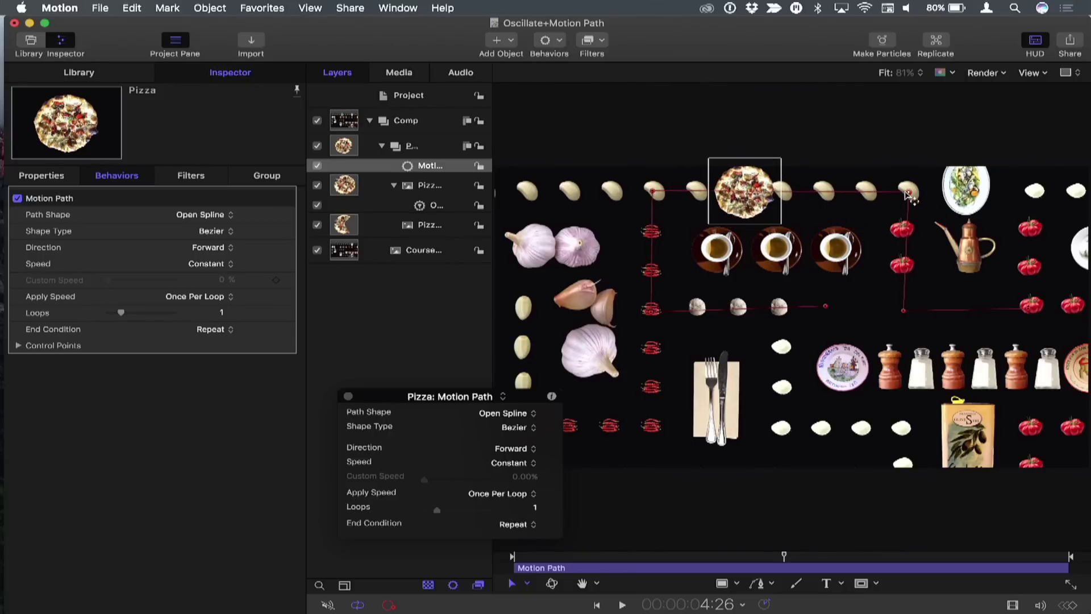
- Add a Snap Alignment to Motion behavior to the Pizza group and invert its axis
left_click(538, 557)
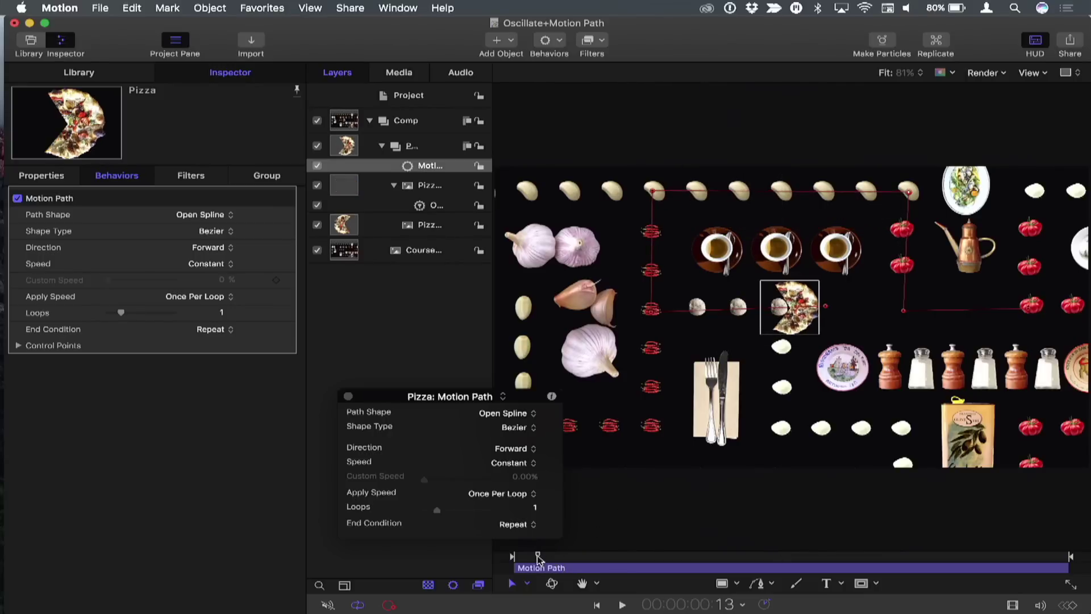
left_click(547, 39)
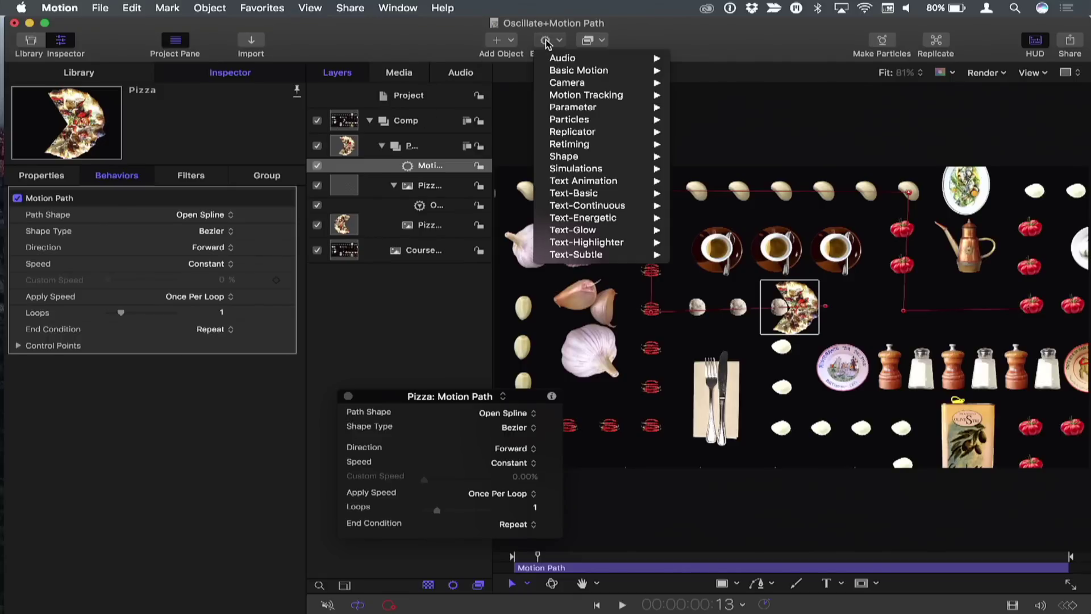
mouse_move(577, 72)
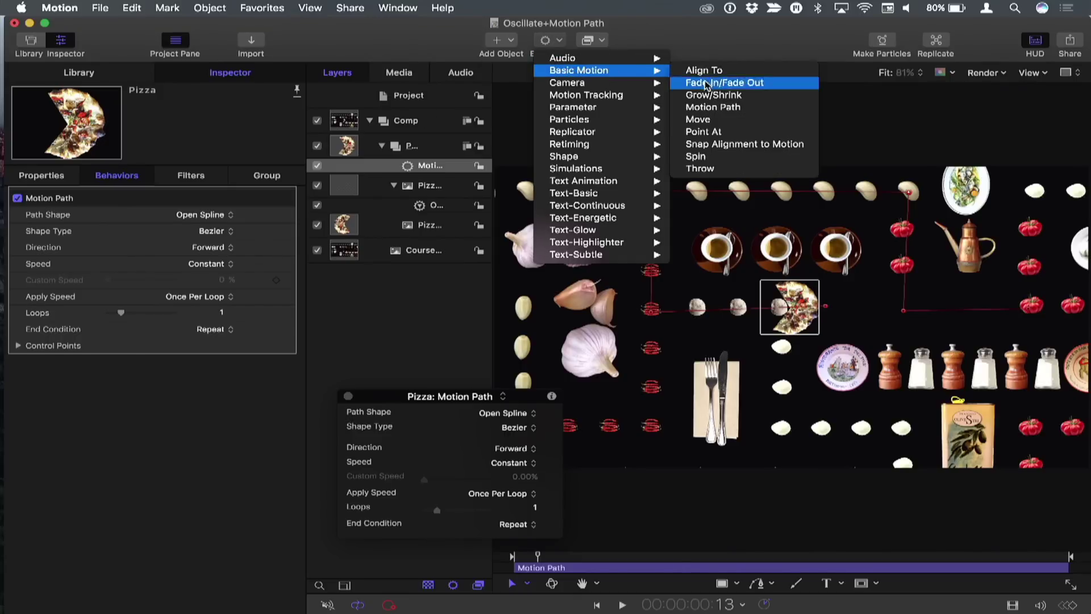
left_click(720, 149)
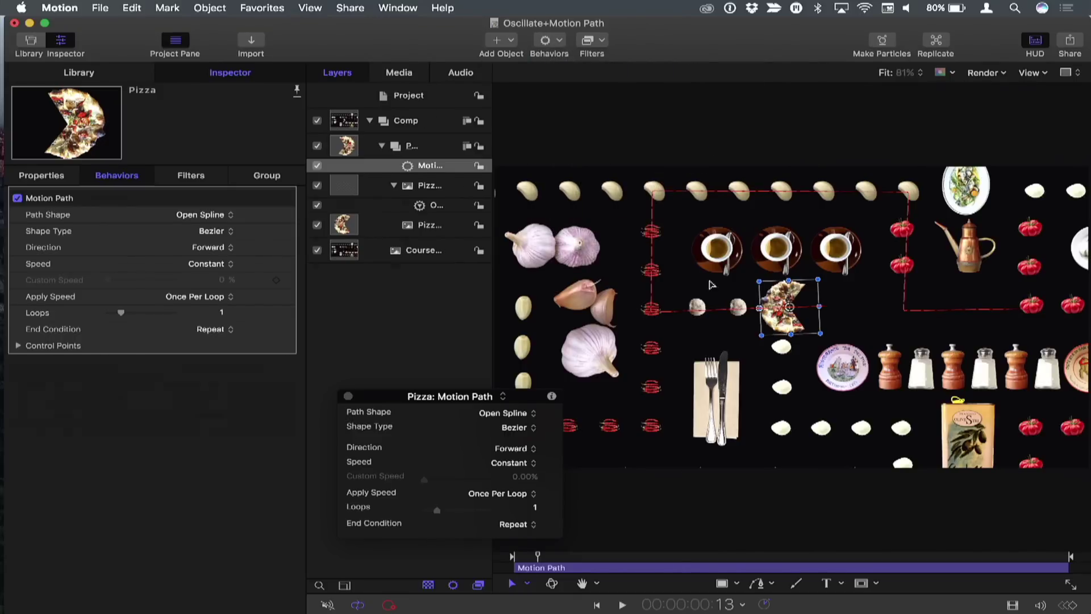
left_click_drag(540, 556, 575, 558)
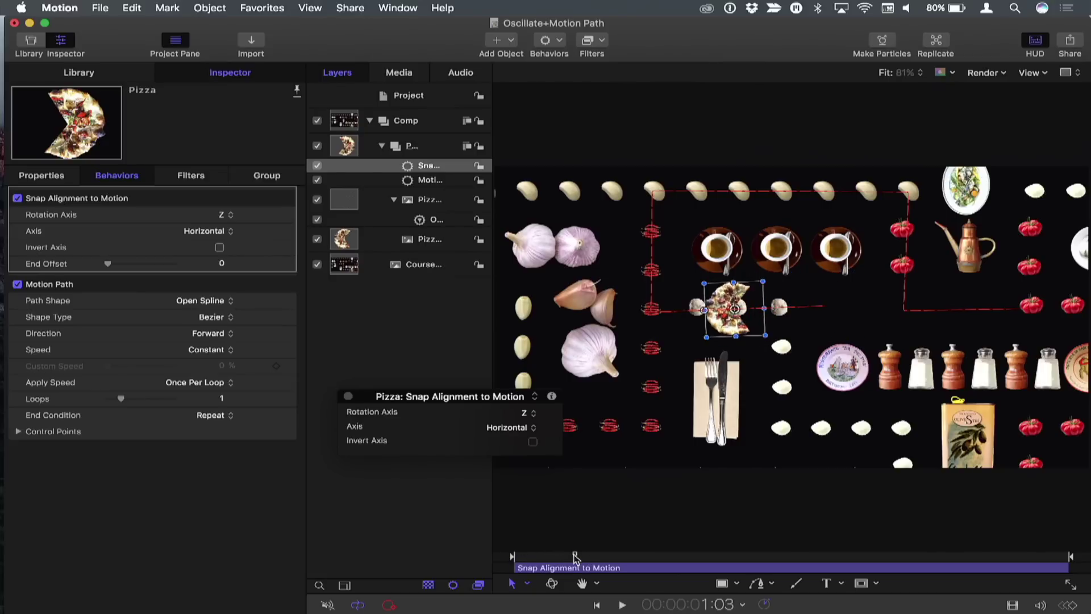
left_click(220, 249)
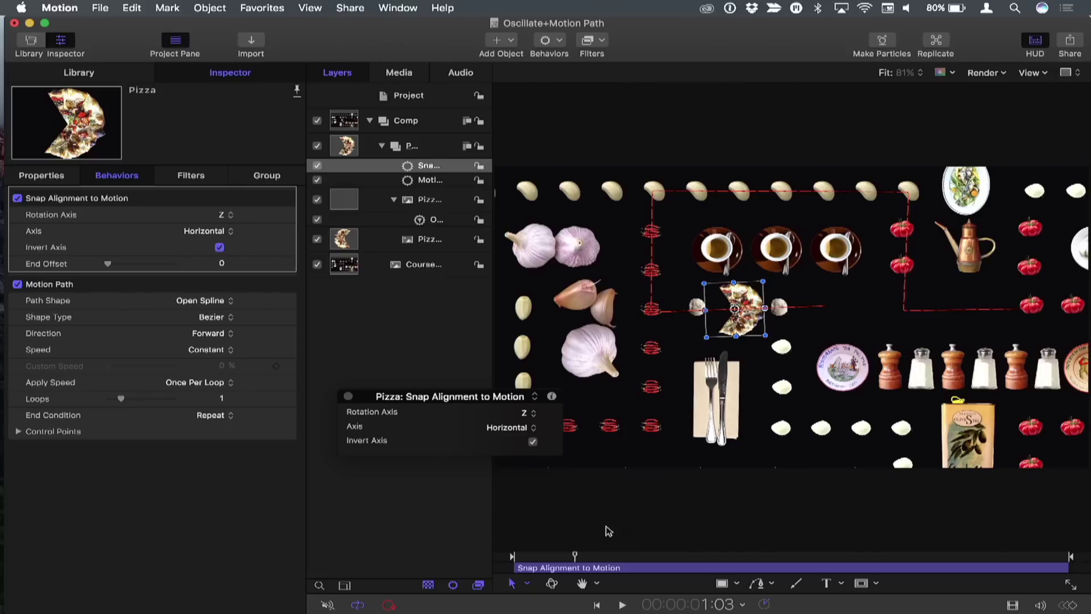
- Play the animation and trim the end of the Snap Alignment to Motion behavior to about the middle of the project
key("space")
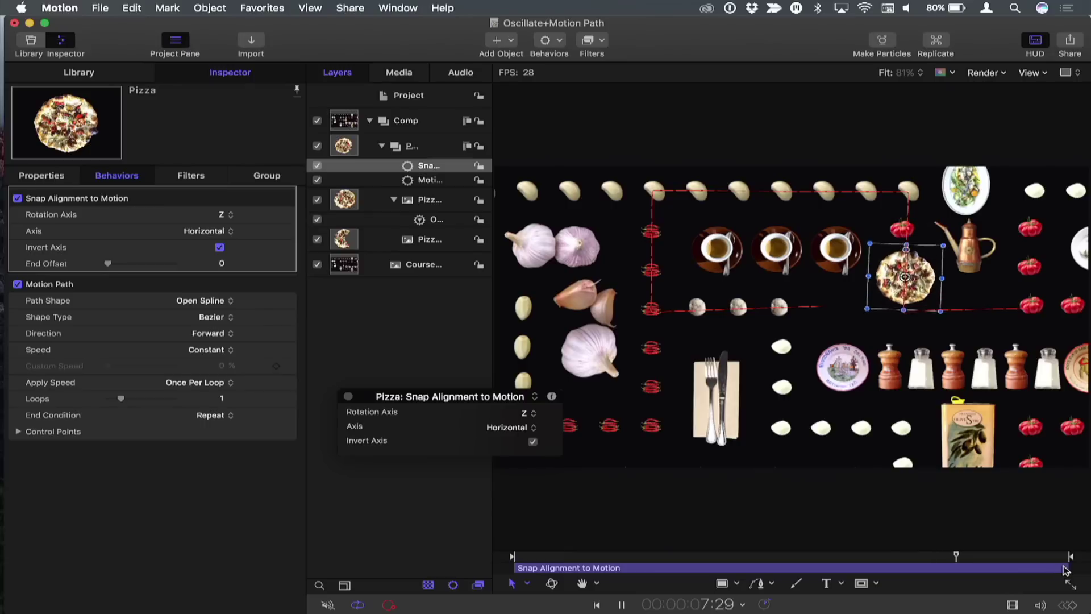
left_click_drag(1065, 567, 773, 568)
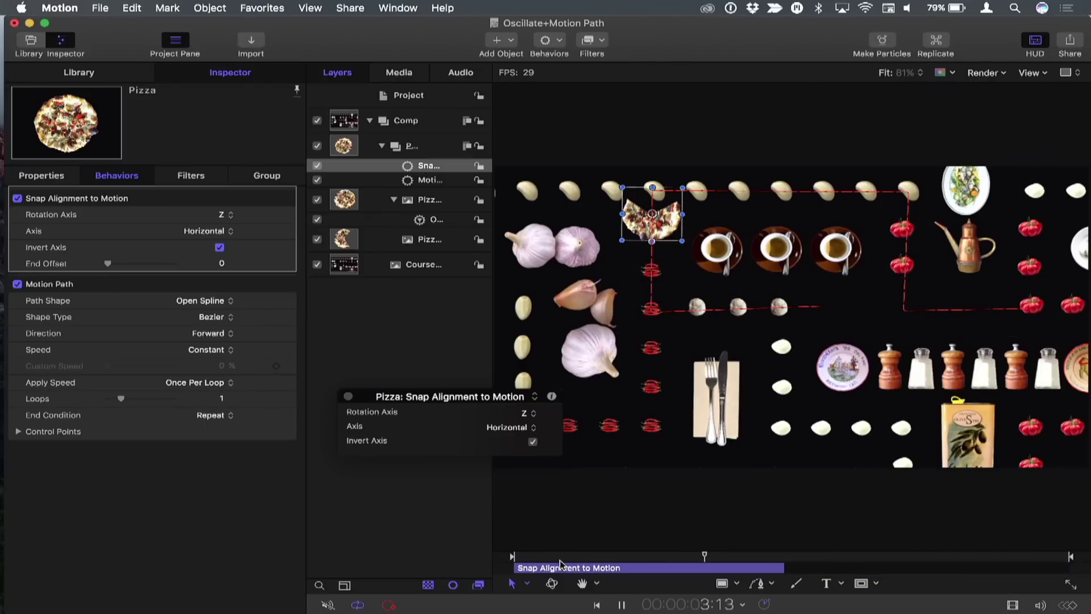
key("space")
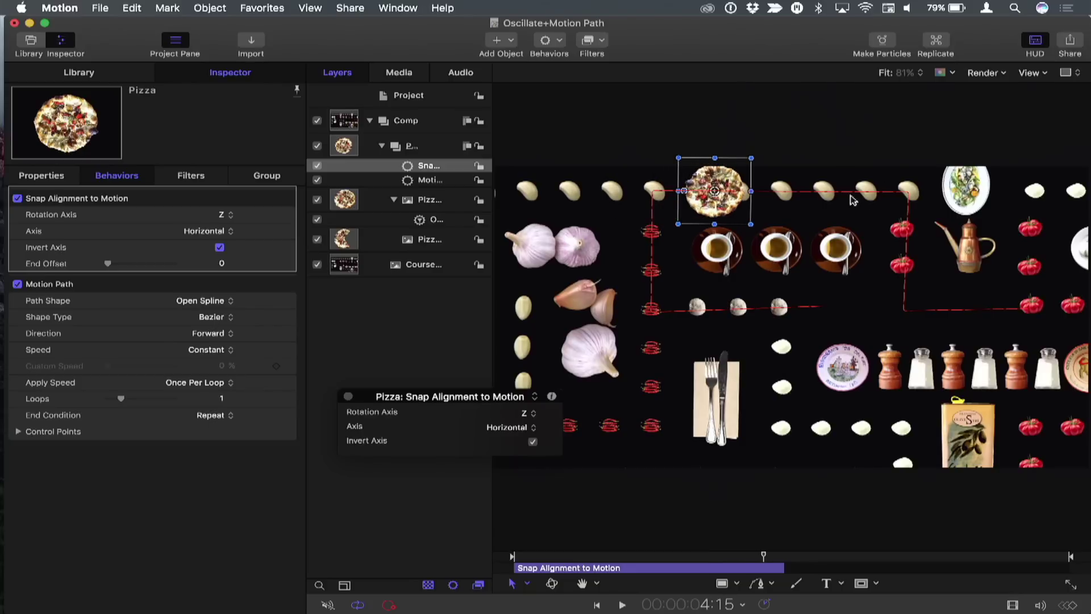
- Straighten the motion path's corner above the tomatoes and move its end point to the white piece beside the cutlery
left_click(430, 180)
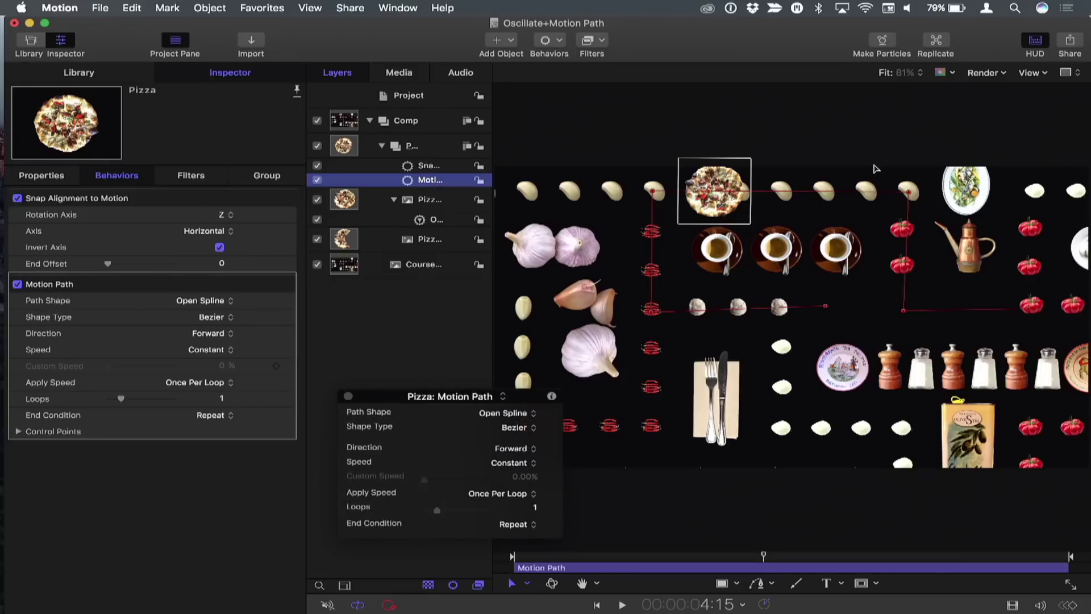
mouse_move(909, 193)
left_mouse_down()
mouse_move(878, 318)
mouse_move(879, 259)
mouse_move(904, 188)
left_mouse_up()
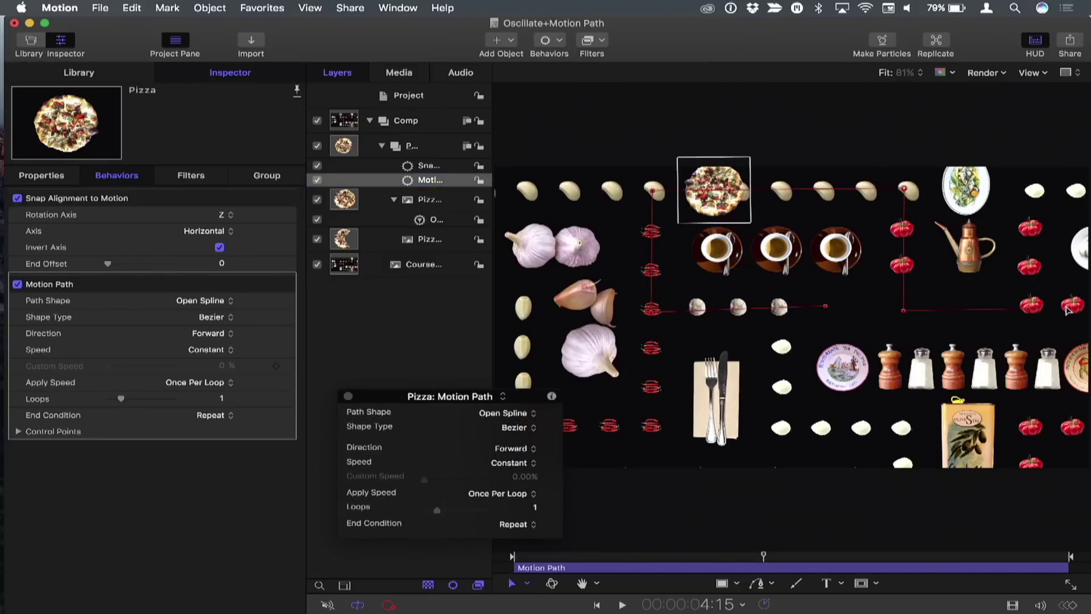
left_click_drag(1030, 310, 789, 457)
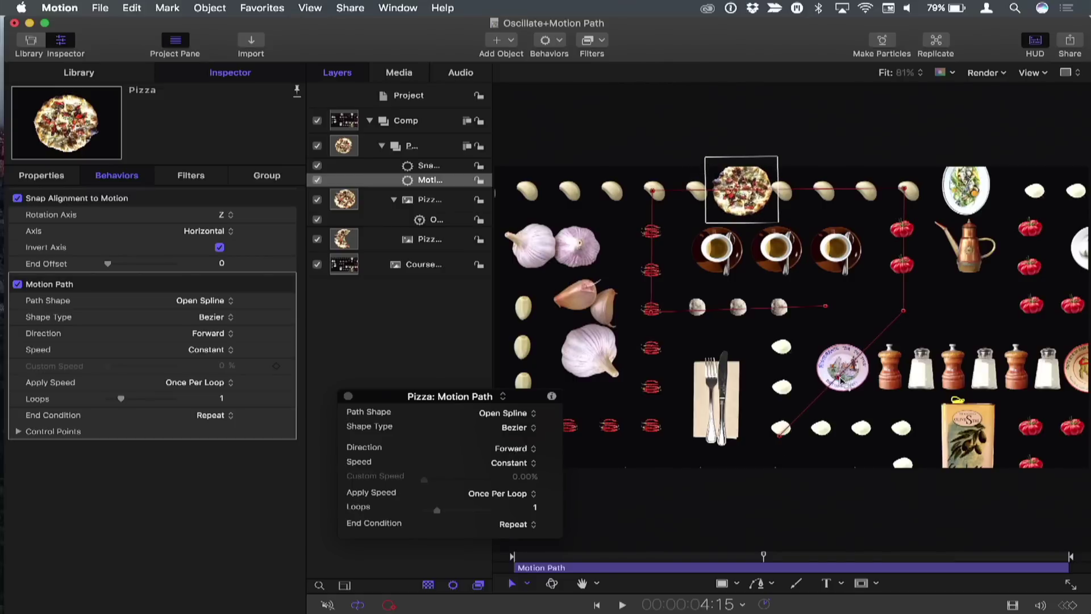
- Add a Linear control point on the path's last segment directly above its end point and play the animation to check it
left_click_drag(839, 378, 781, 318)
right_click(780, 314)
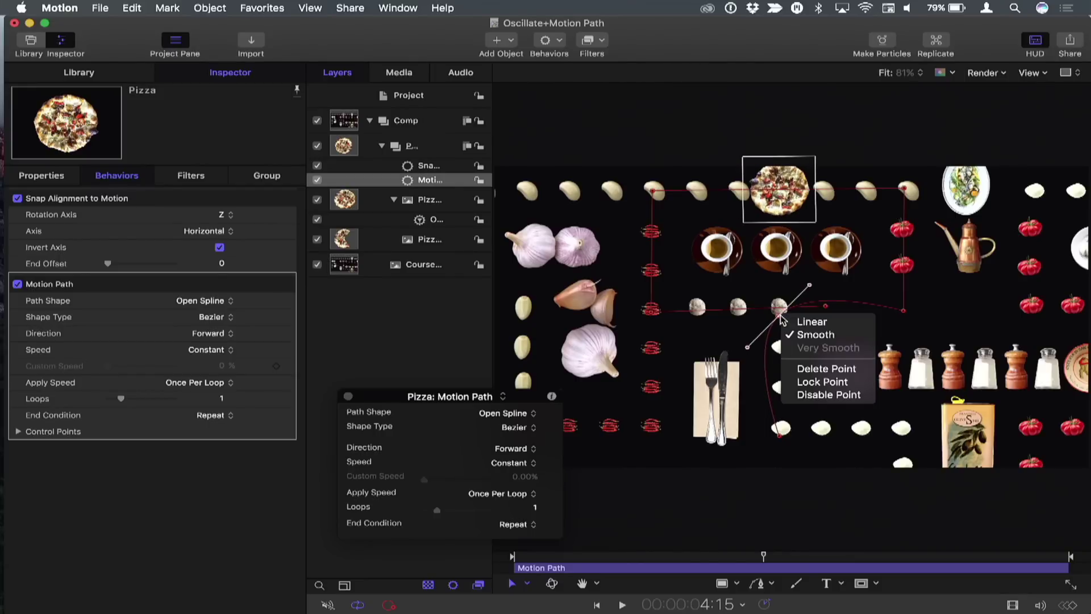
key("Escape")
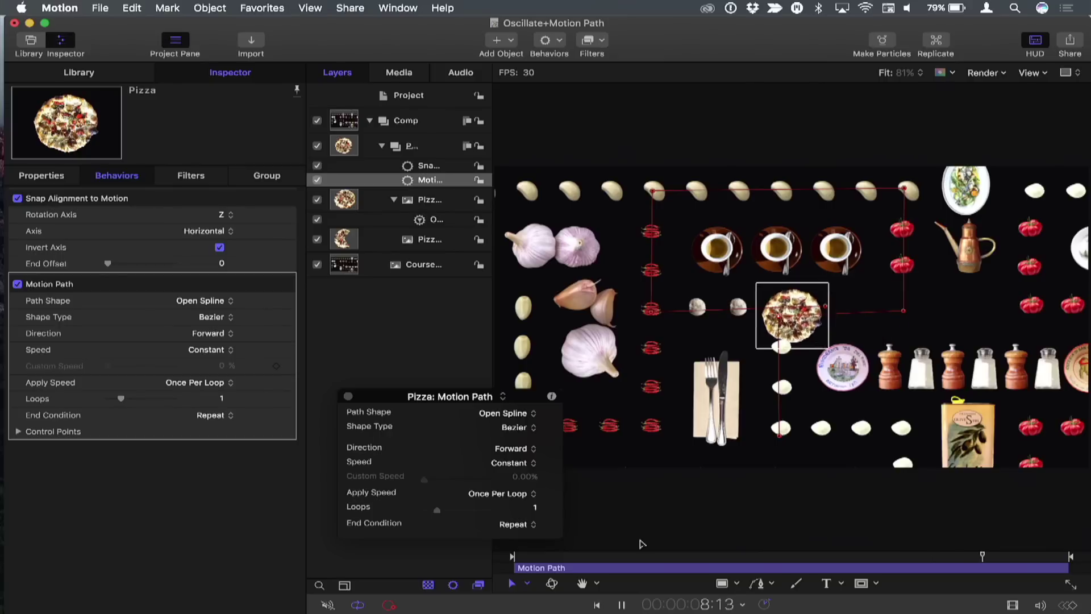
key("space")
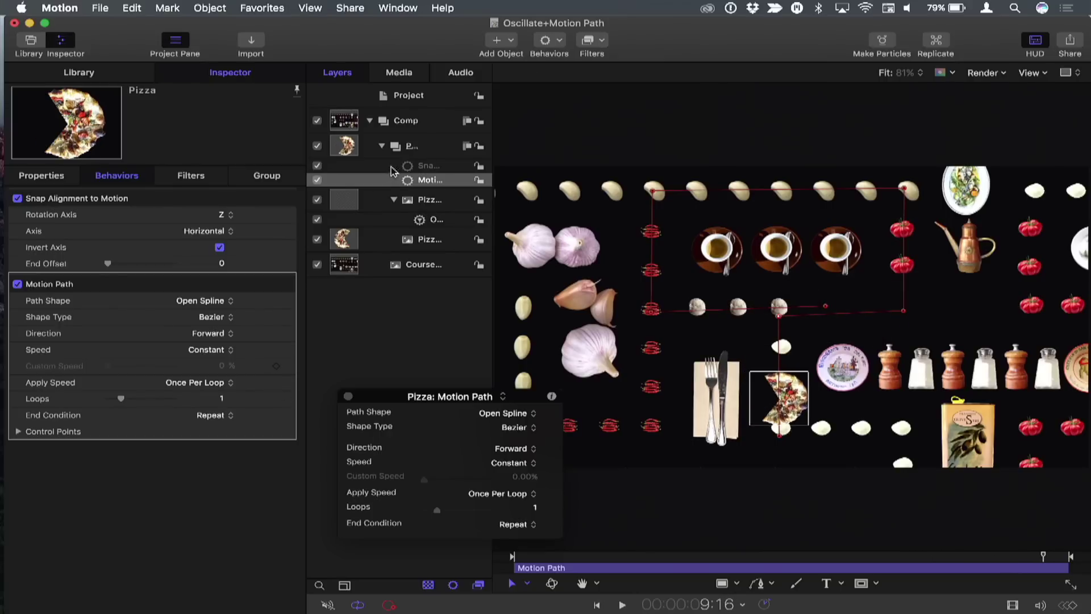
- Extend the Snap Alignment to Motion behavior to just before the 9:16 playhead and move the playhead back near the start
left_click(418, 166)
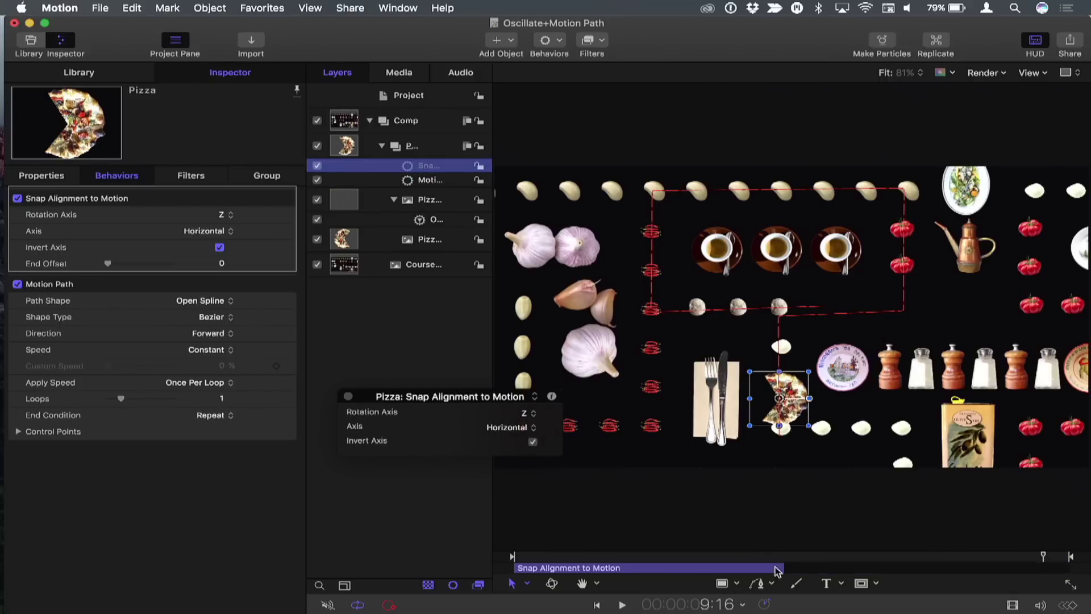
left_click_drag(782, 567, 1036, 567)
left_click(544, 557)
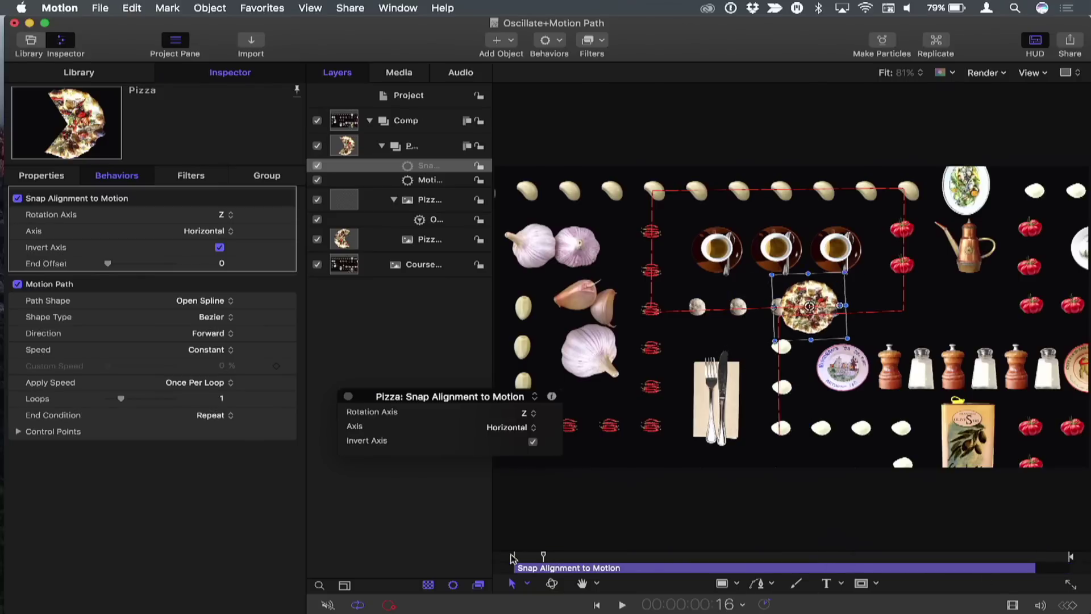